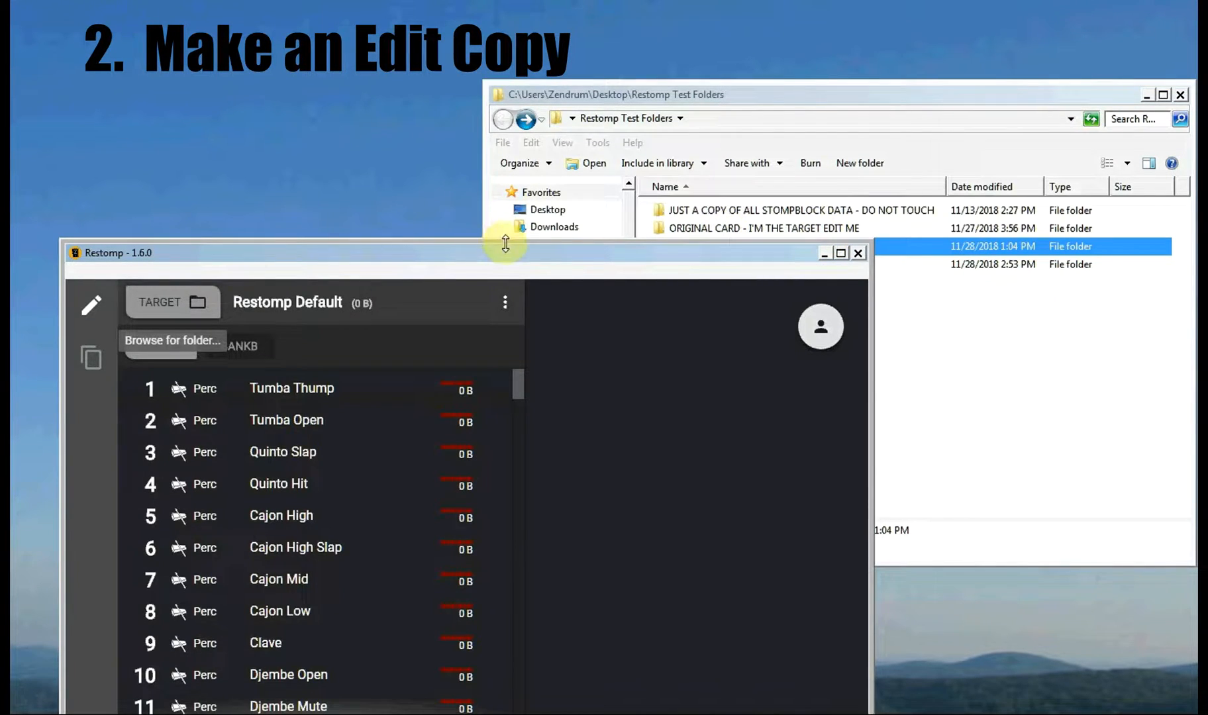
Step: Open SOURCE ITEMS > Restomp Demo Wavs in Explorer and place it beside Restomp
left_click_drag(466, 256, 465, 279)
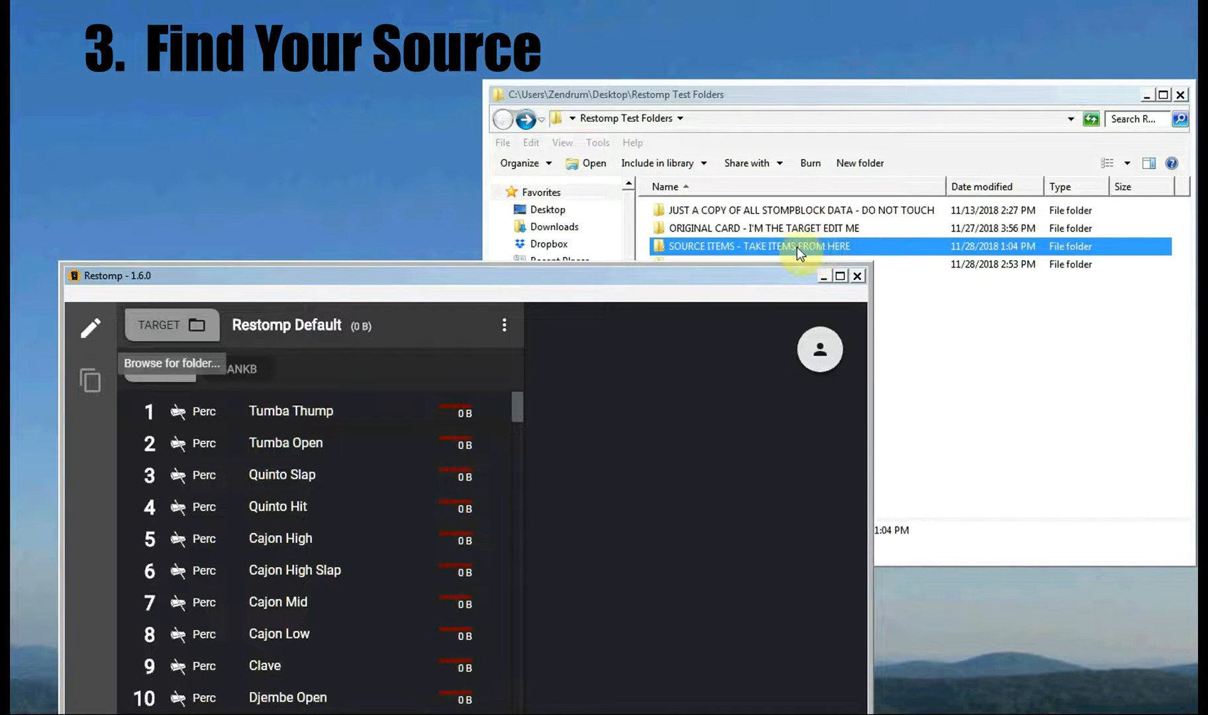
double_click(726, 248)
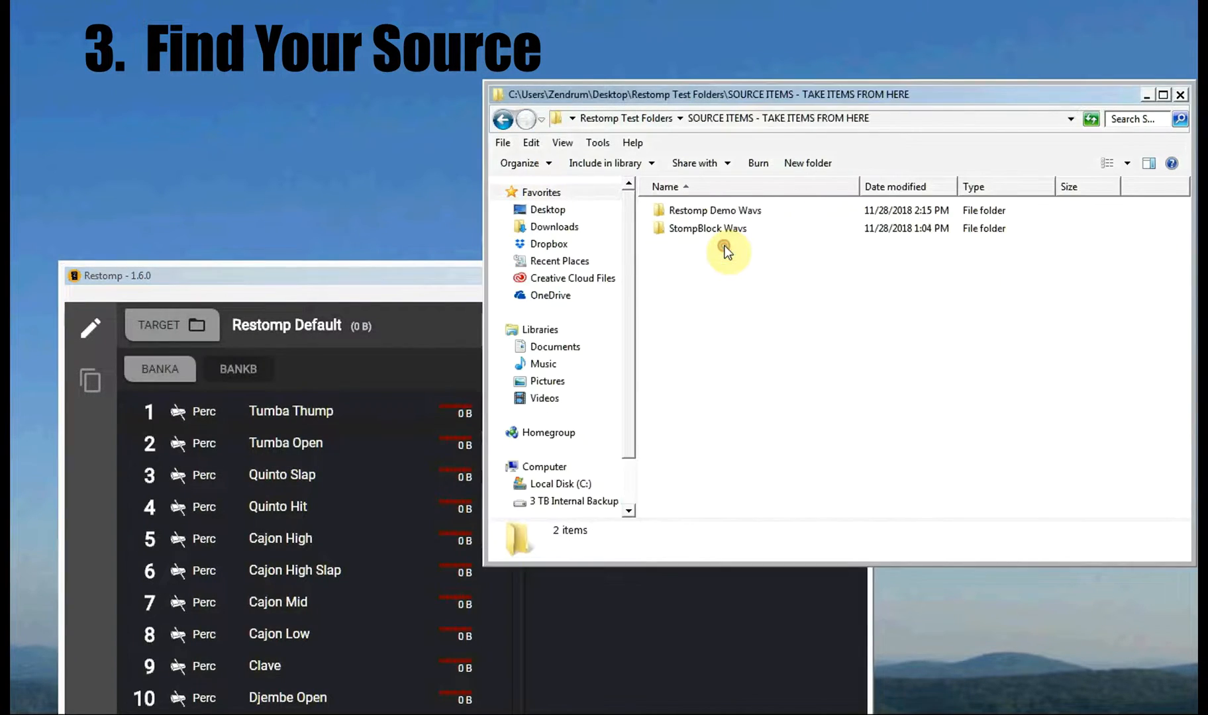
double_click(710, 211)
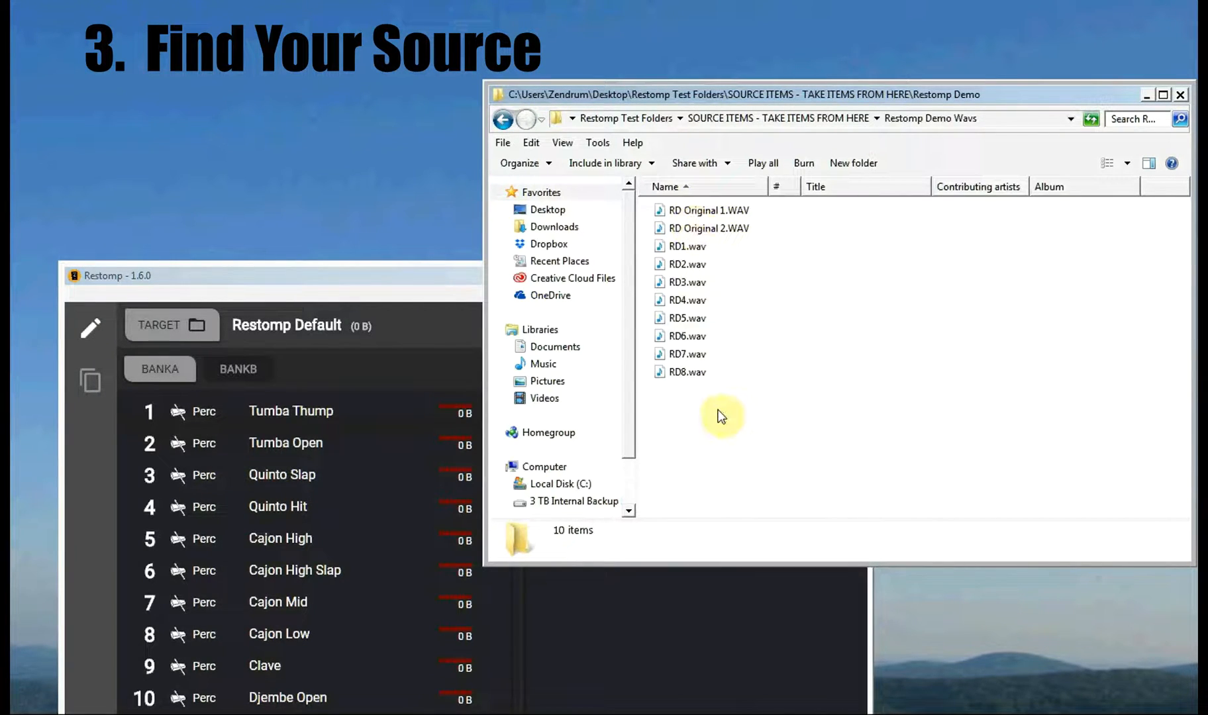
left_click_drag(358, 286, 381, 192)
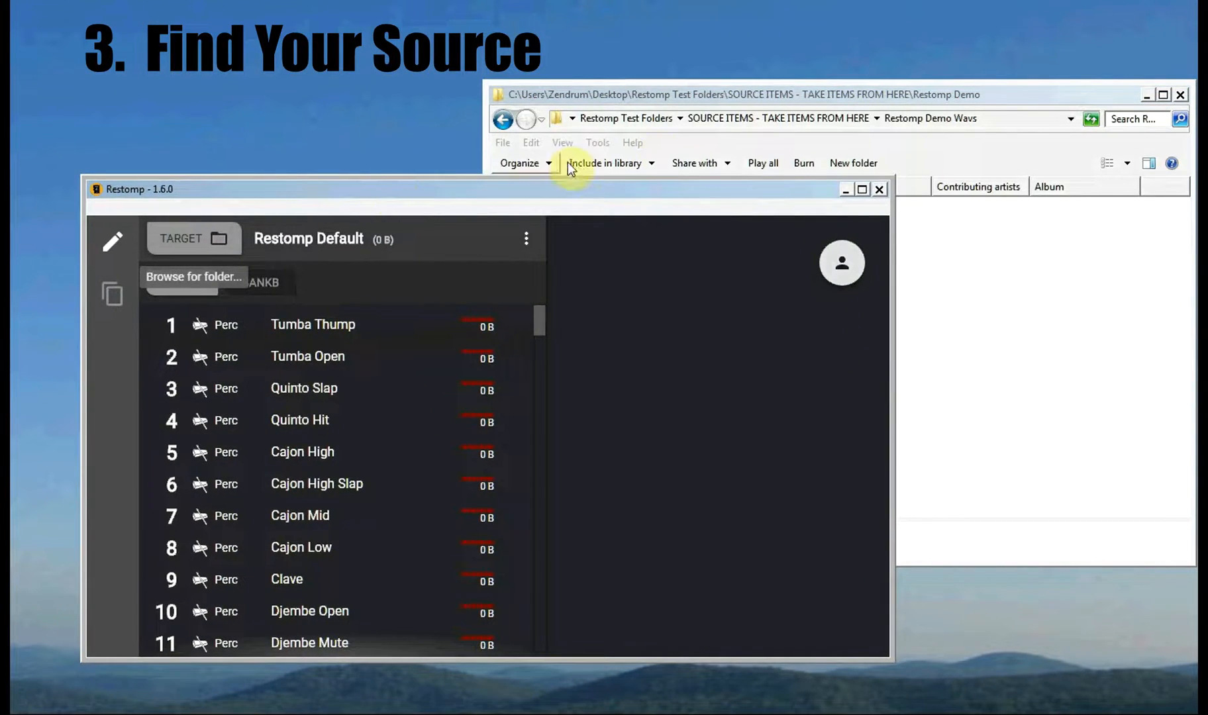
left_click(723, 94)
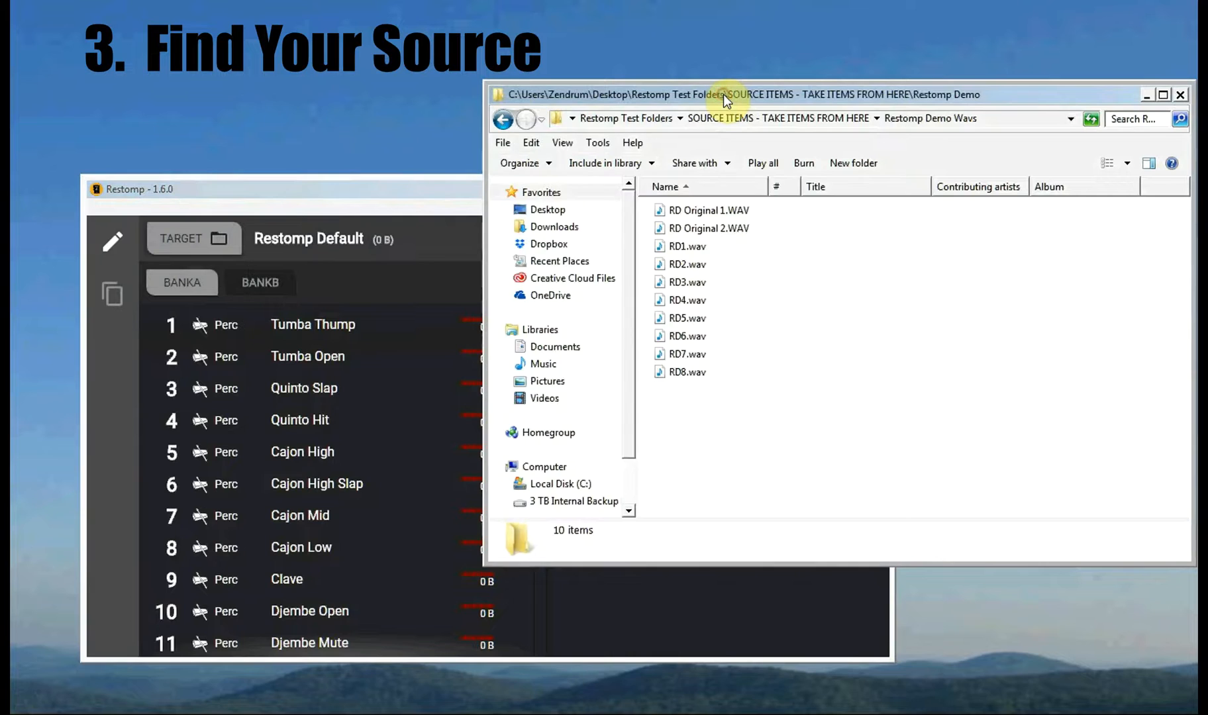
left_click(412, 191)
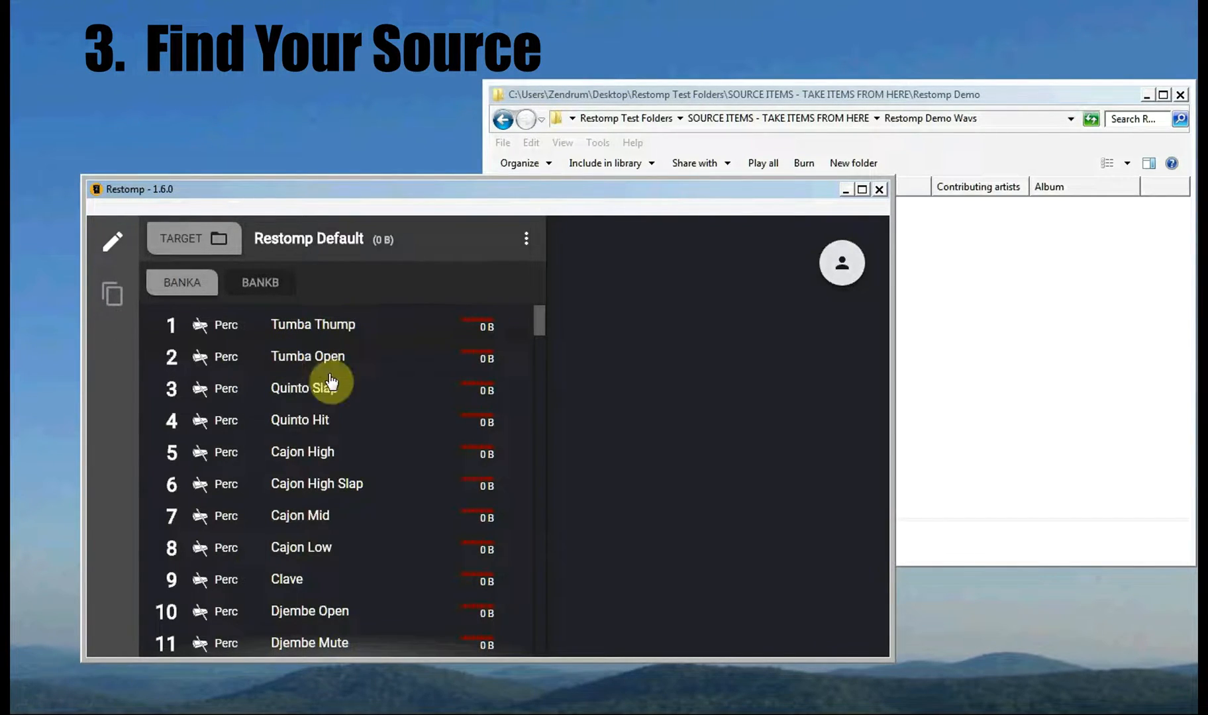
scroll(363, 471, "down", 15)
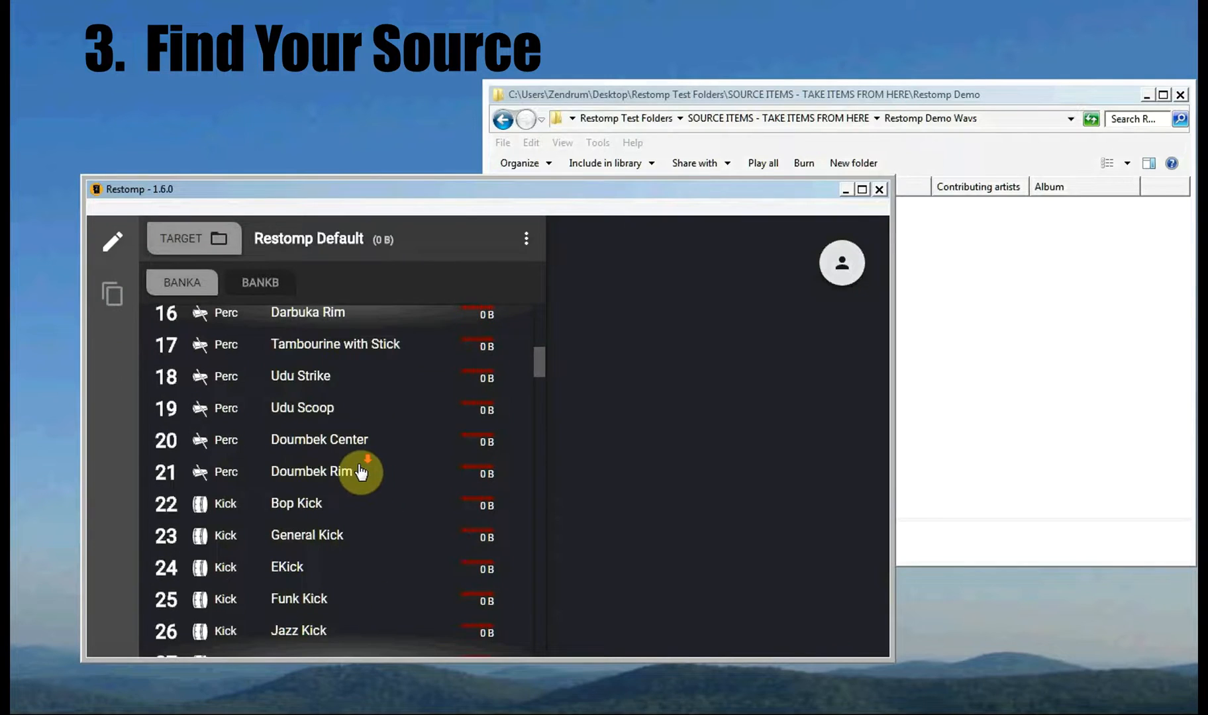
scroll(361, 472, "up", 13)
scroll(361, 471, "up", 3)
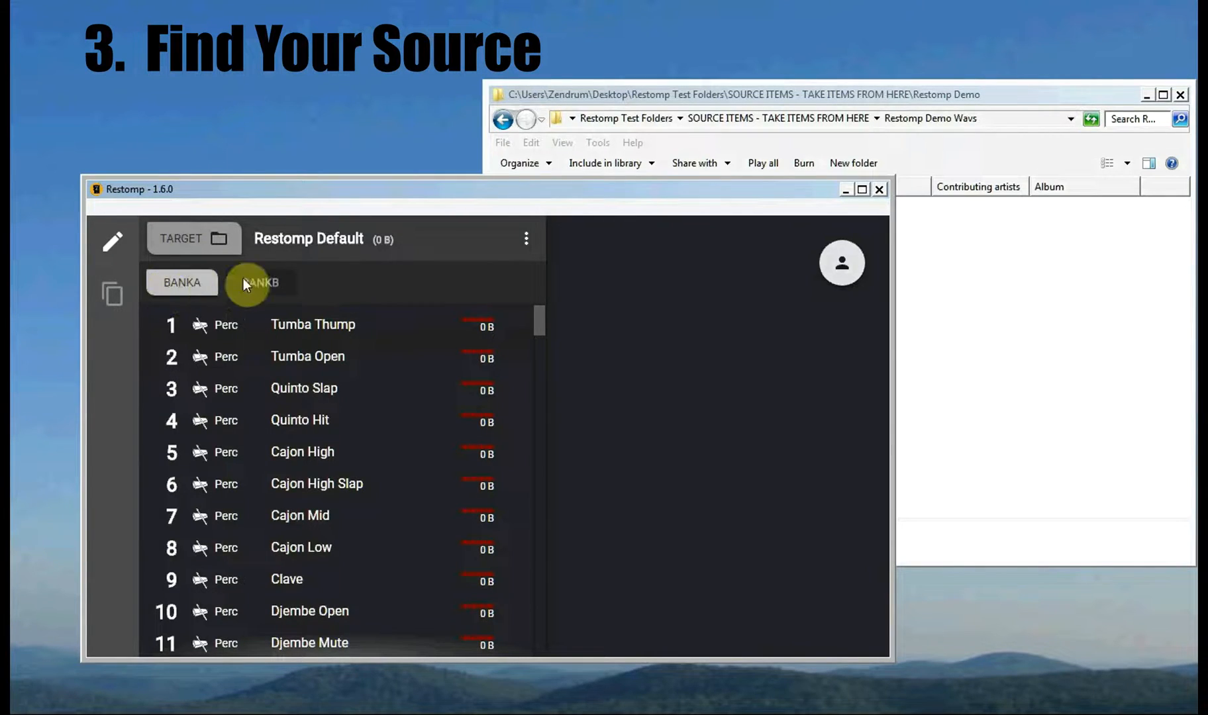
left_click(260, 283)
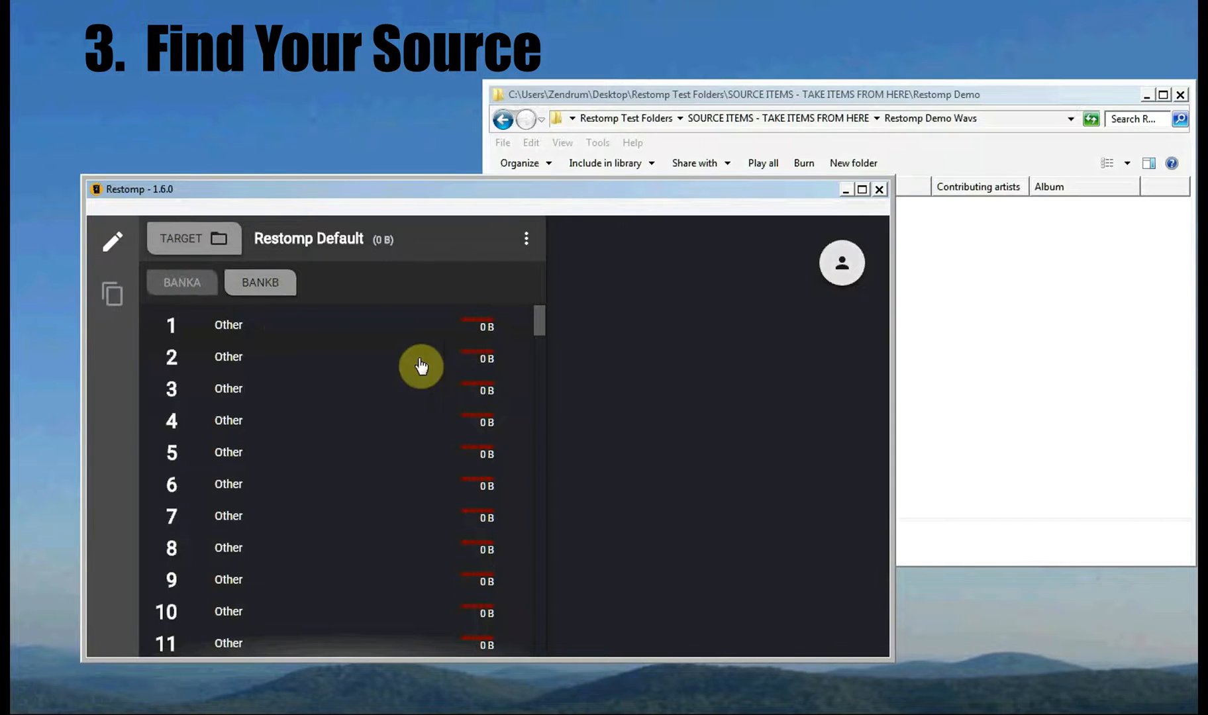
left_click(261, 285)
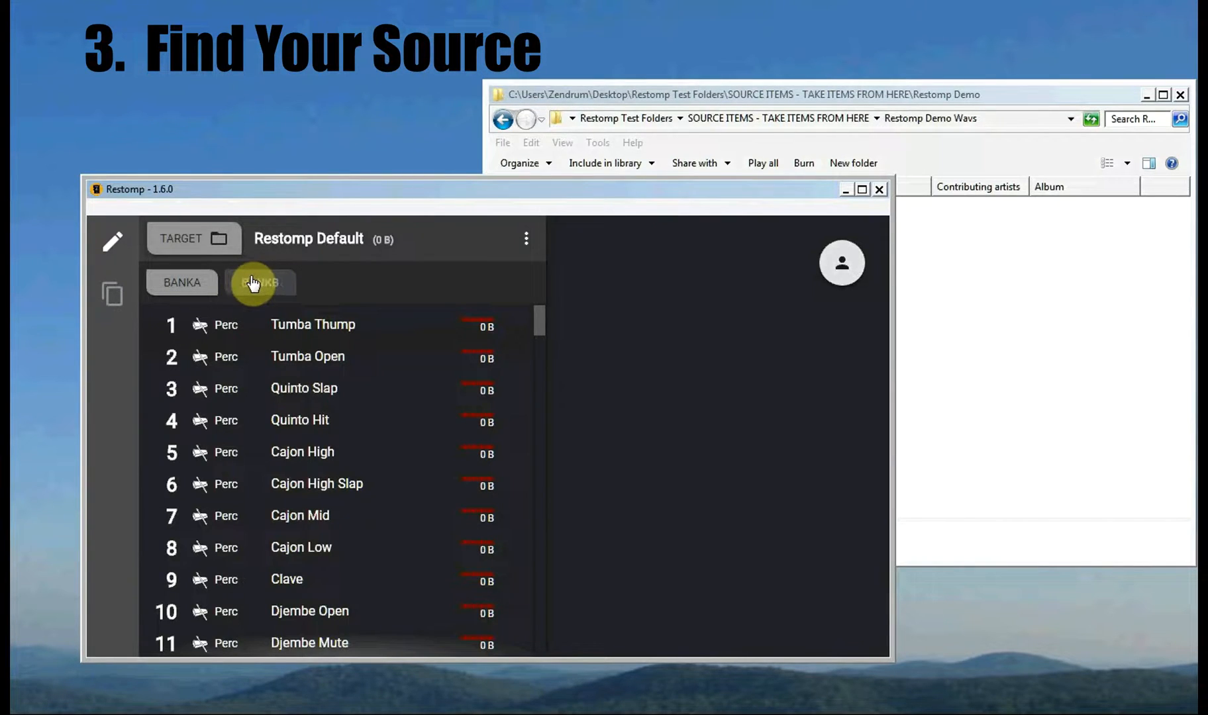
Step: Set the target to Desktop > Restomp Test Folders > ORIGINAL CARD - I'M THE TARGET EDIT ME
left_click(185, 243)
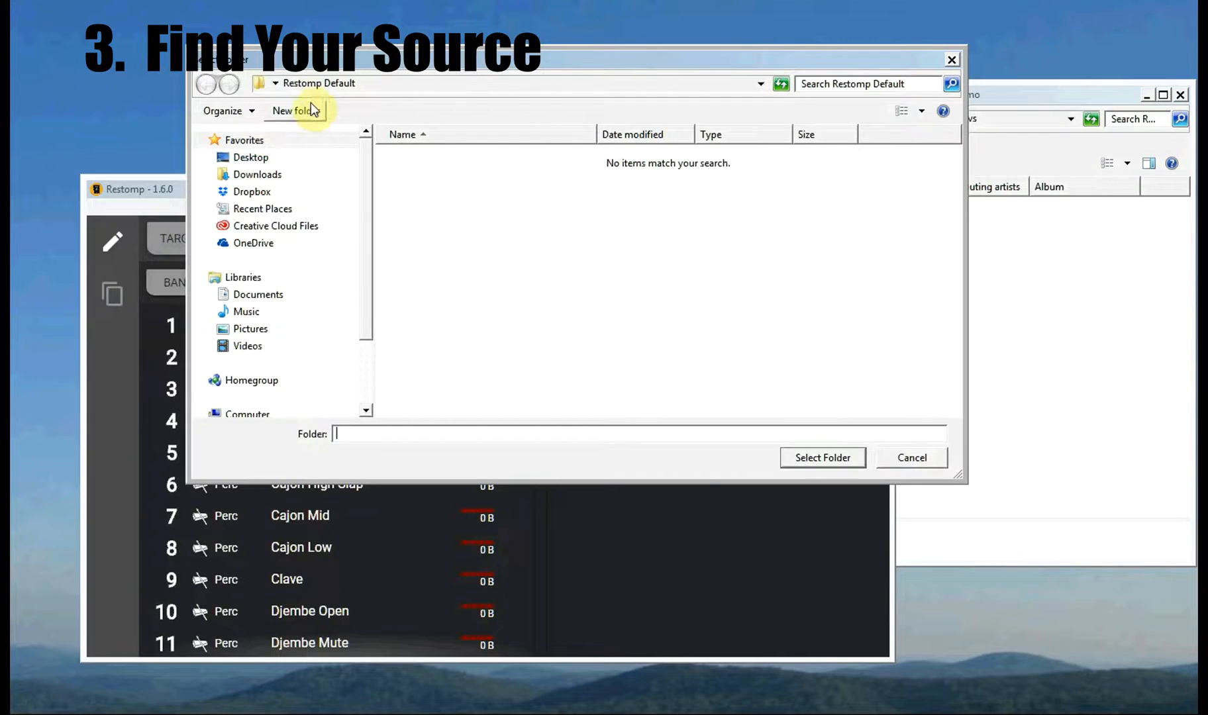
left_click(249, 161)
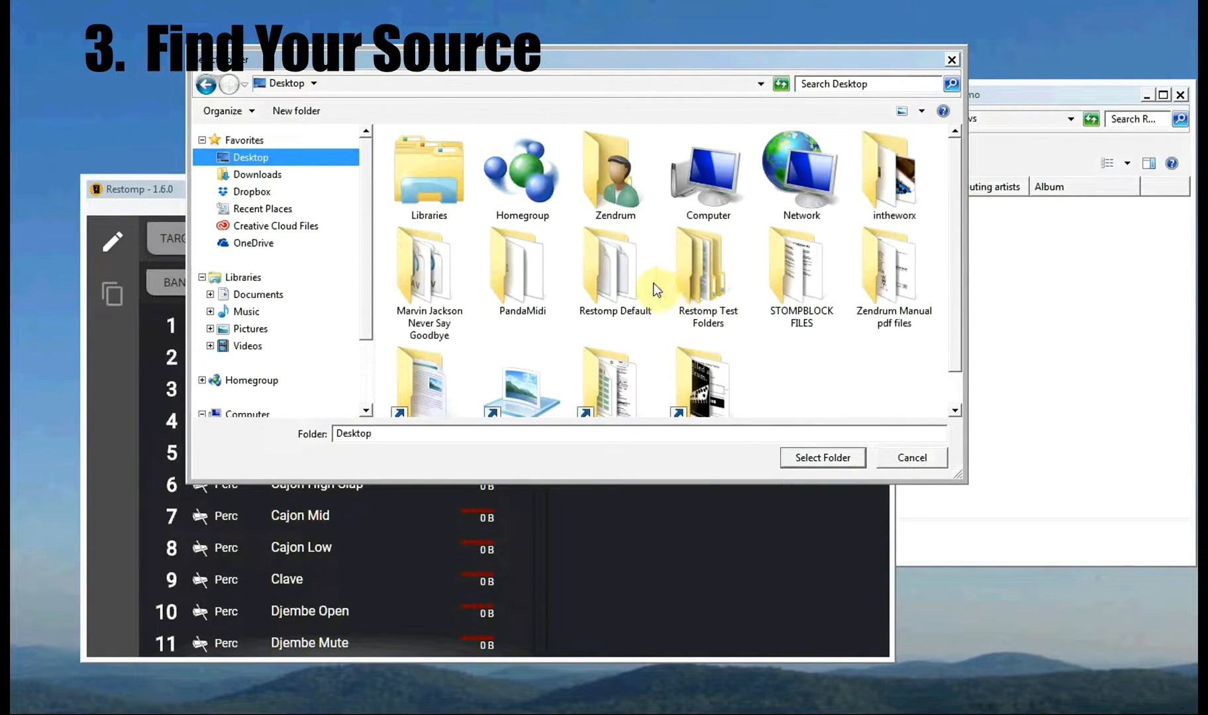
double_click(696, 278)
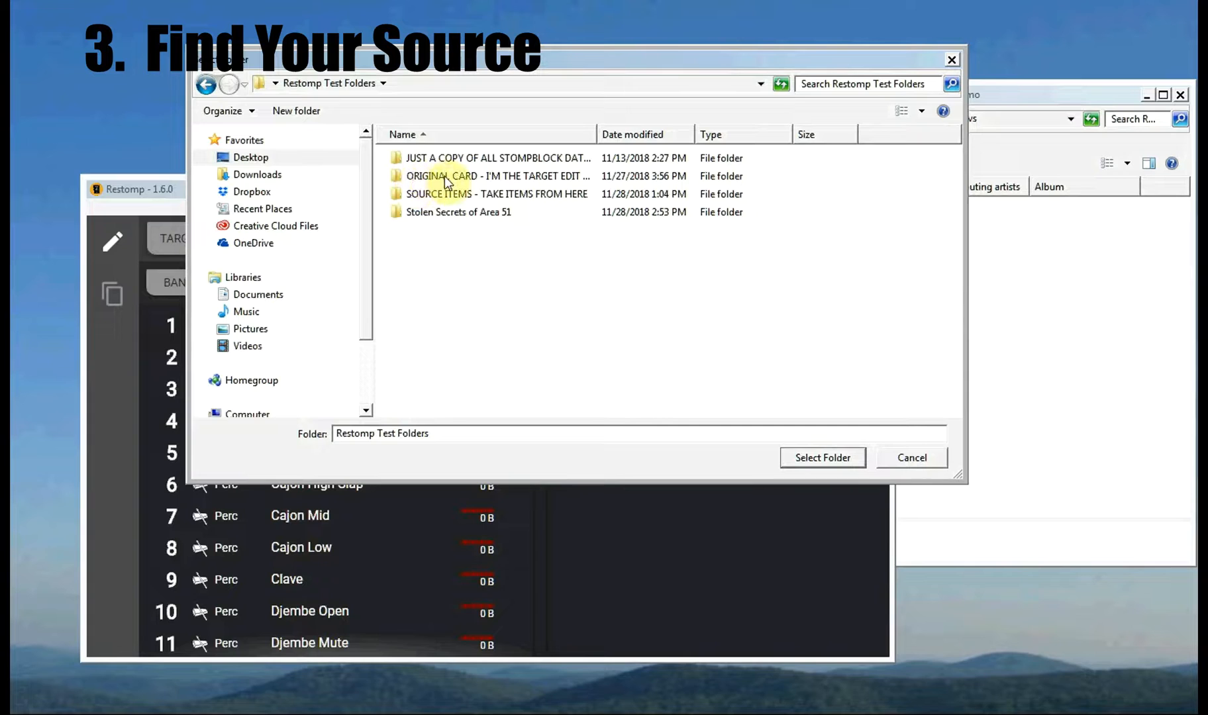
double_click(600, 135)
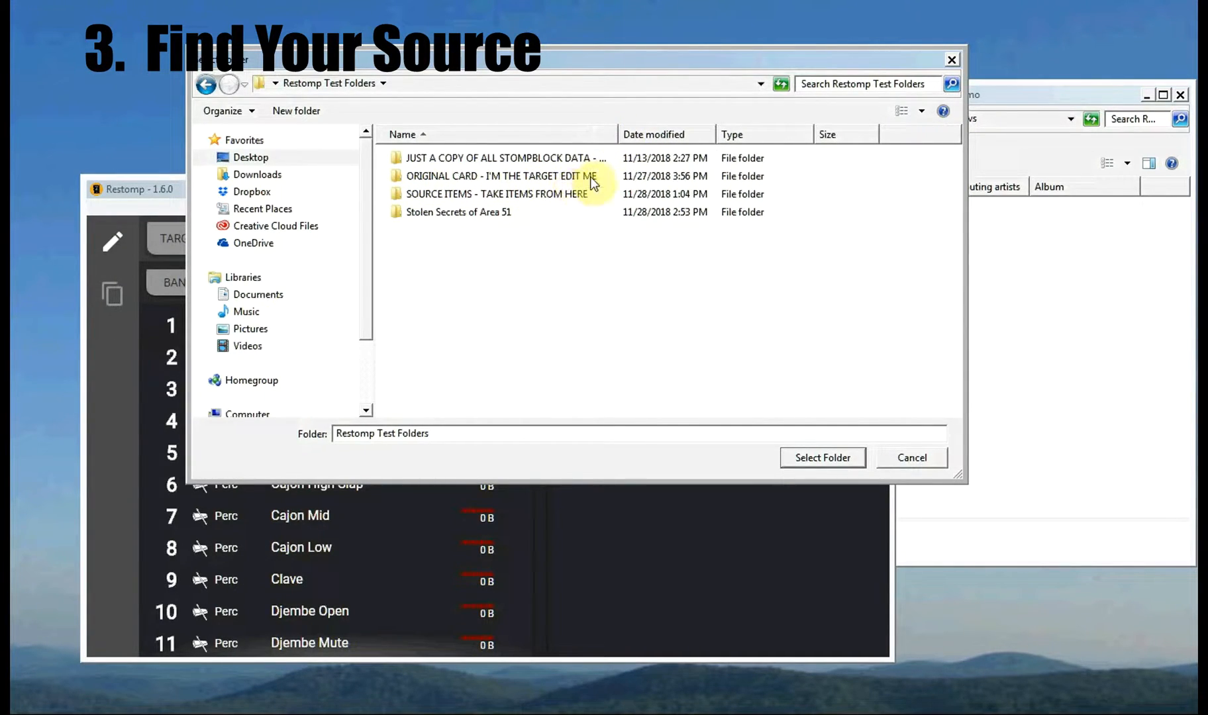
left_click(508, 174)
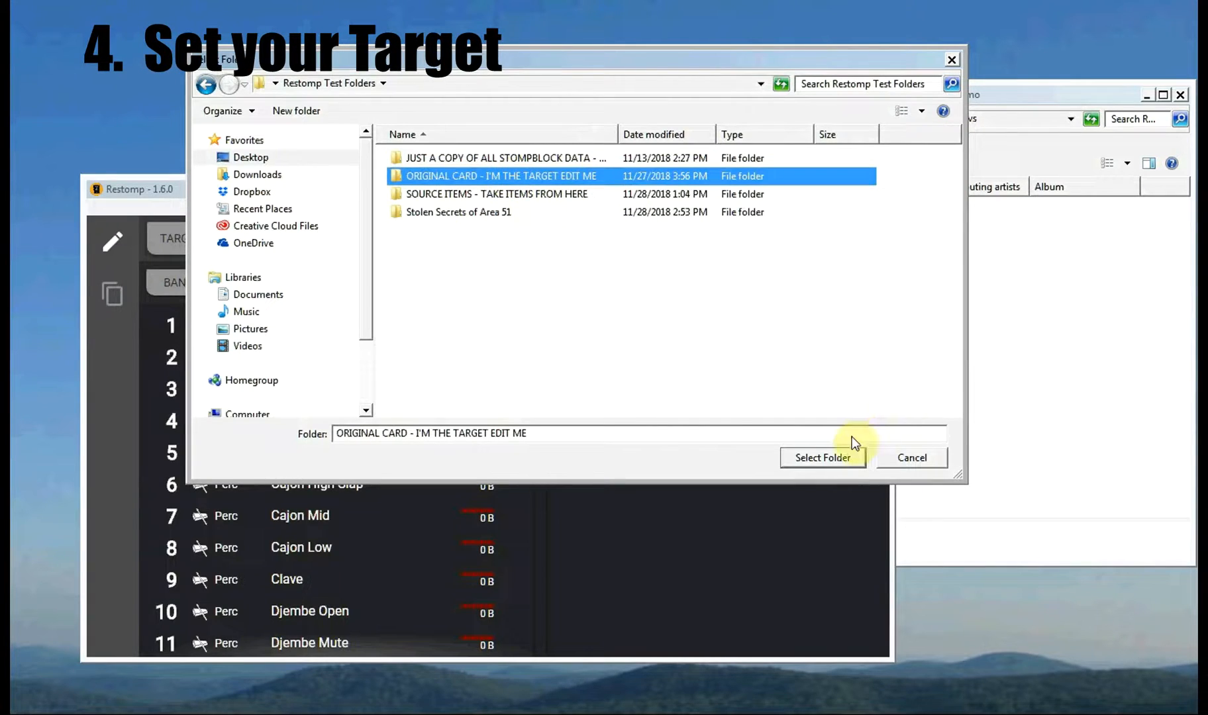
left_click(823, 458)
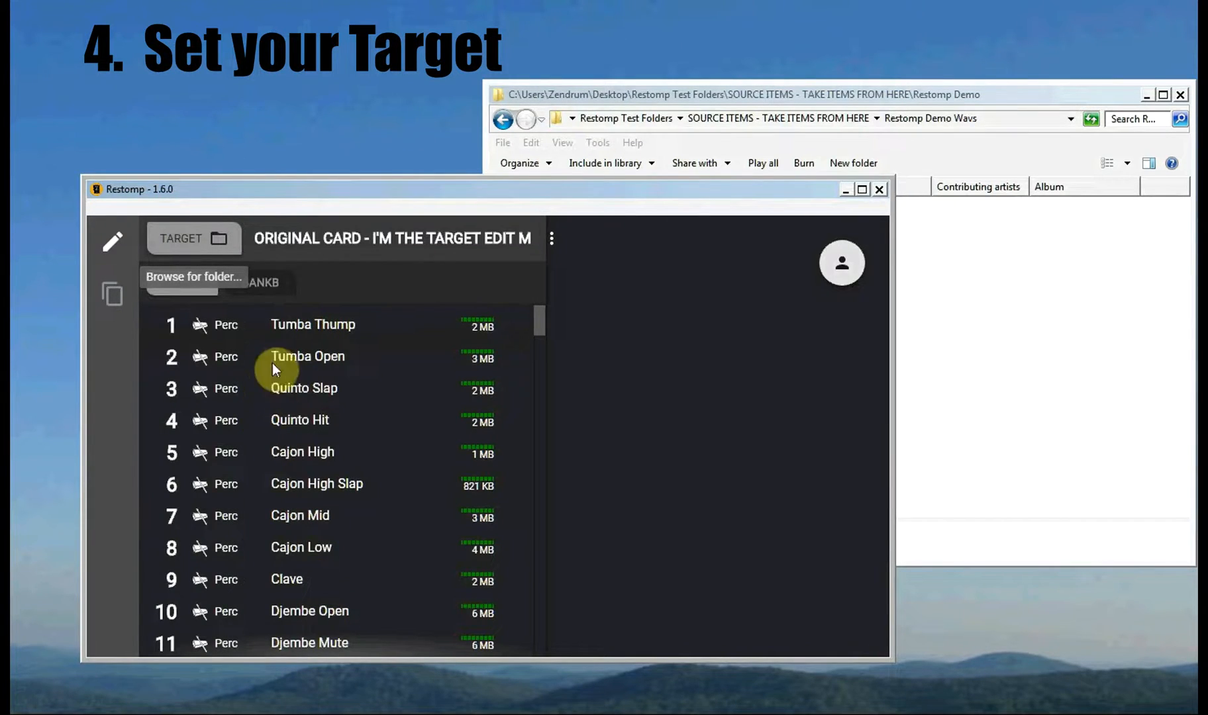
Step: Switch to Bank B and select empty sound 27 in the list
mouse_move(482, 327)
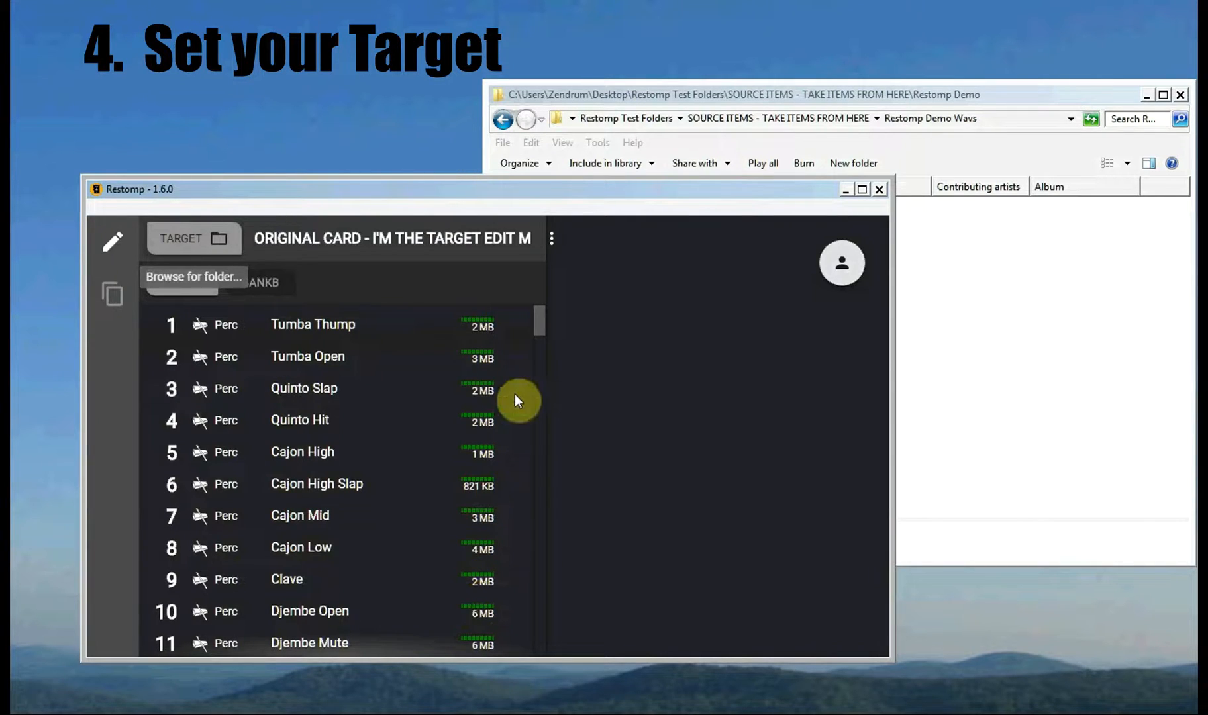
mouse_move(539, 327)
left_mouse_down()
mouse_move(551, 616)
mouse_move(541, 311)
left_mouse_up()
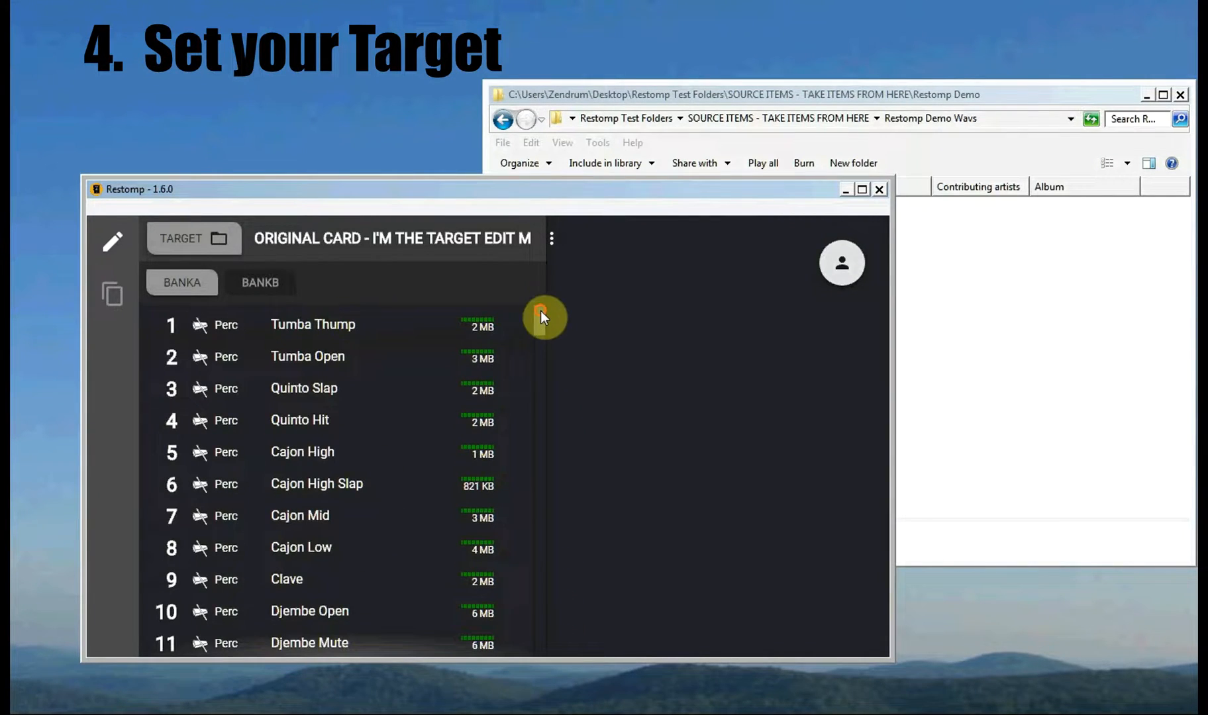
left_click(263, 295)
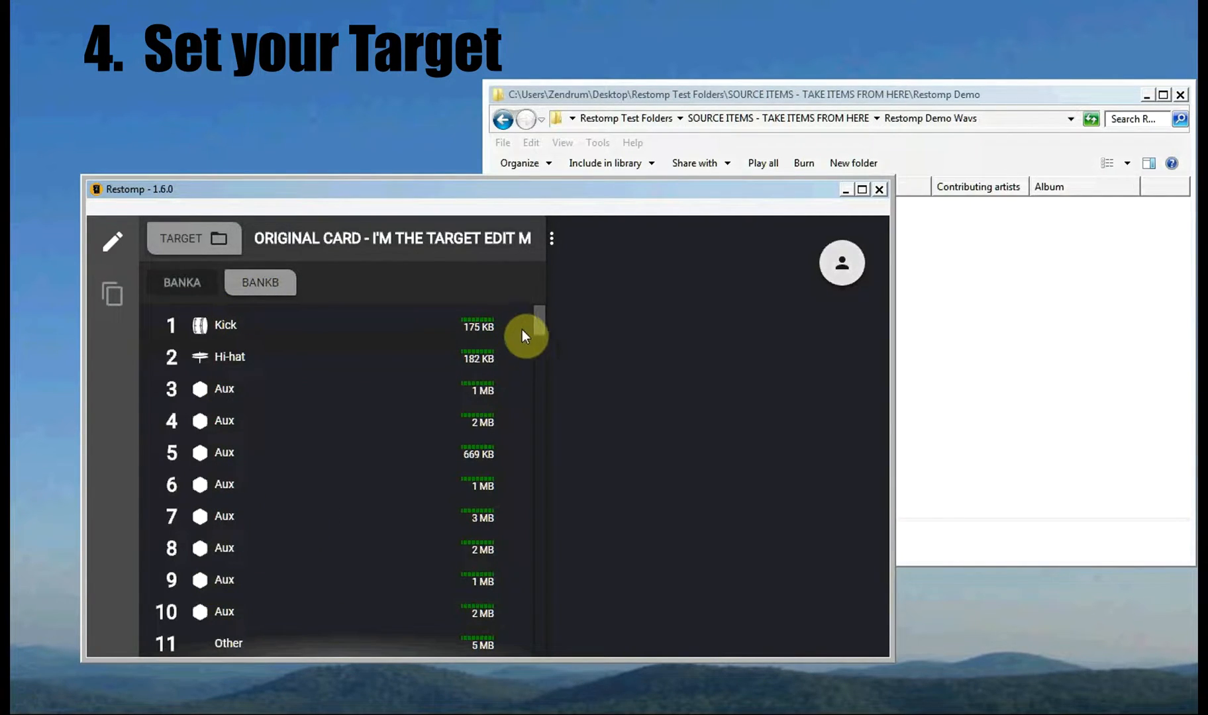
left_click_drag(539, 319, 561, 382)
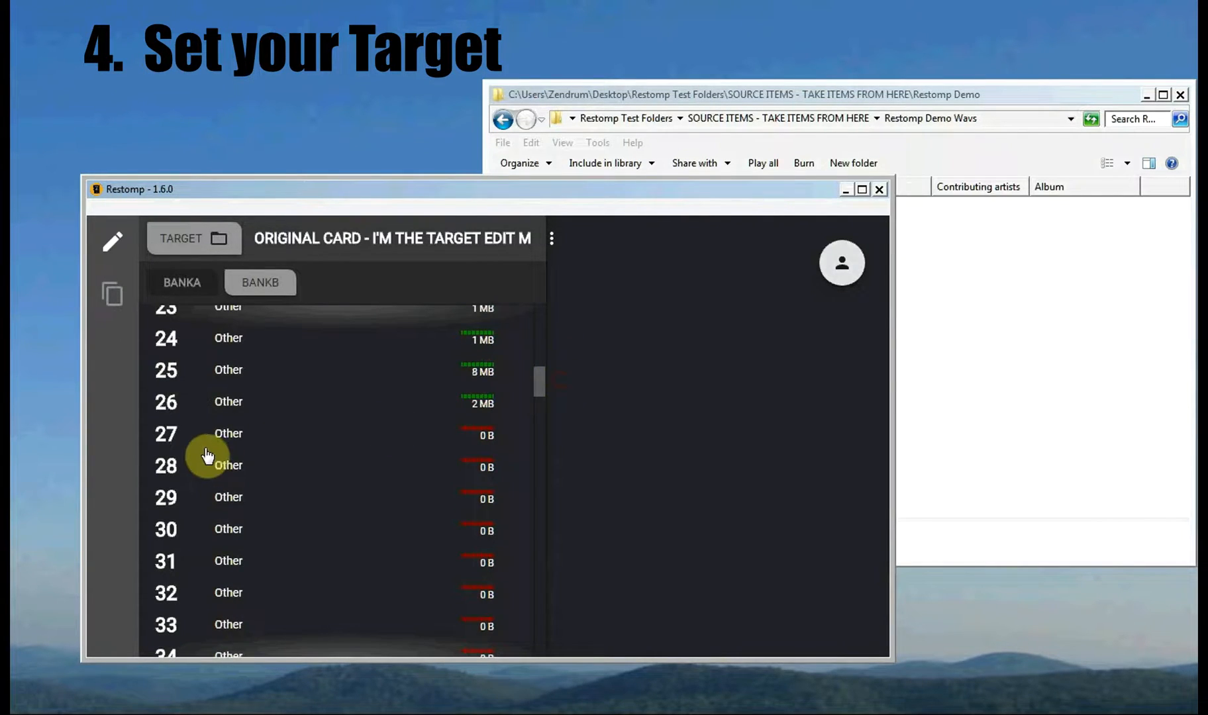
scroll(212, 443, "down", 1)
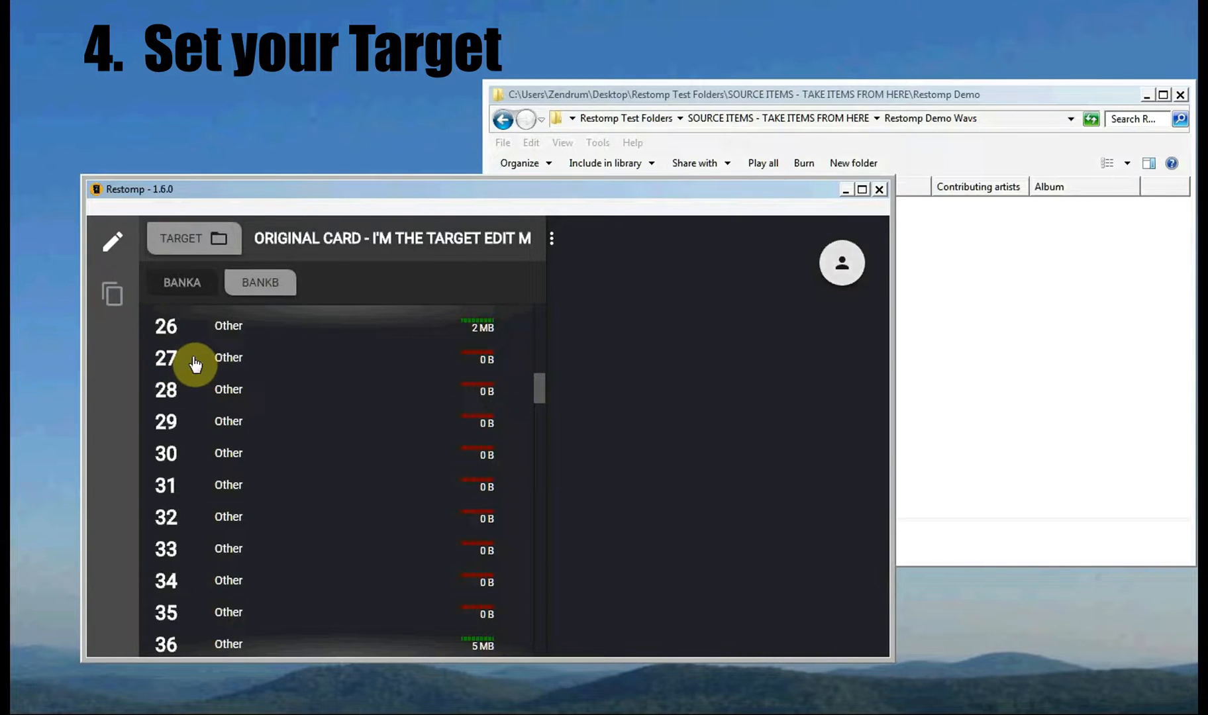
left_click(230, 360)
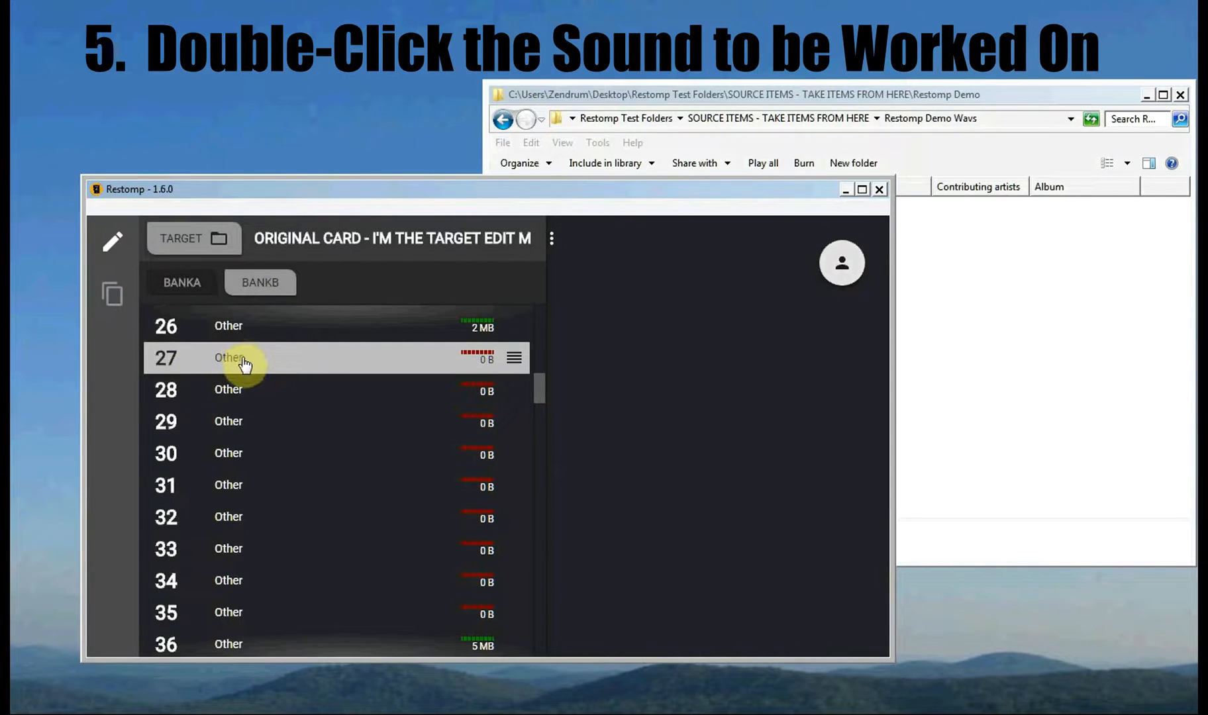
Step: Open sound 27's editor, widen the window, and name it NAME with type Other
double_click(222, 359)
left_click_drag(893, 382, 1013, 402)
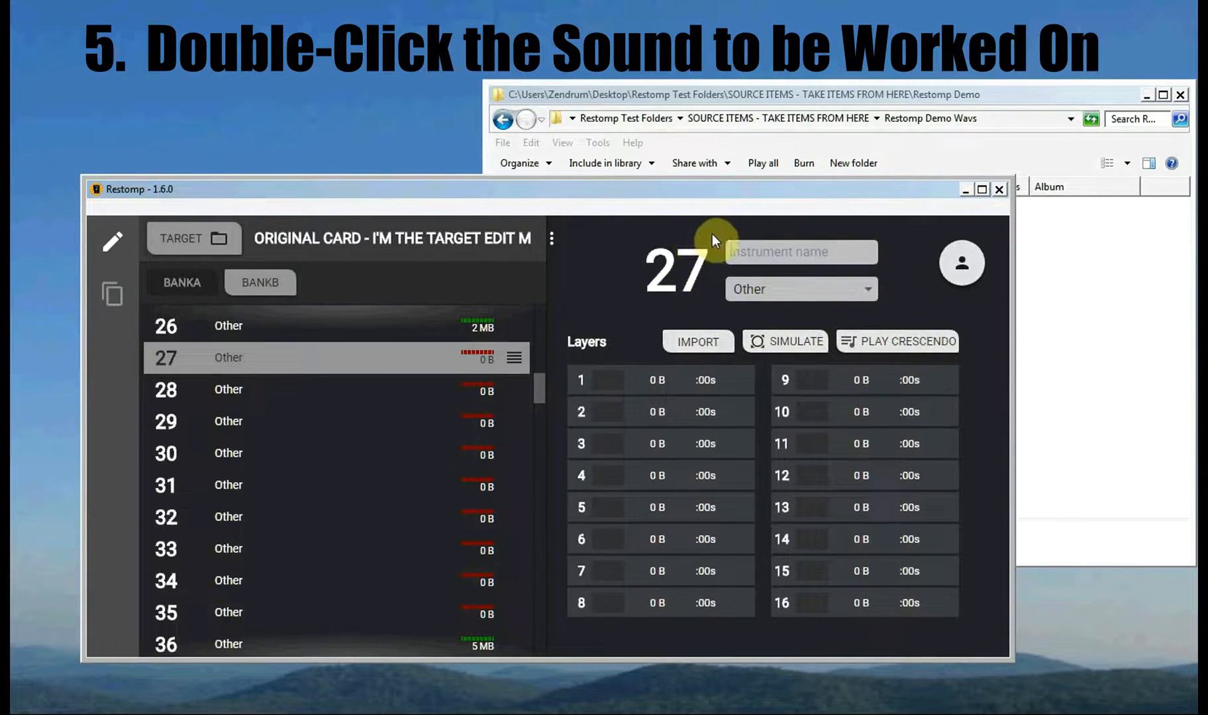
left_click(769, 252)
type("NAME")
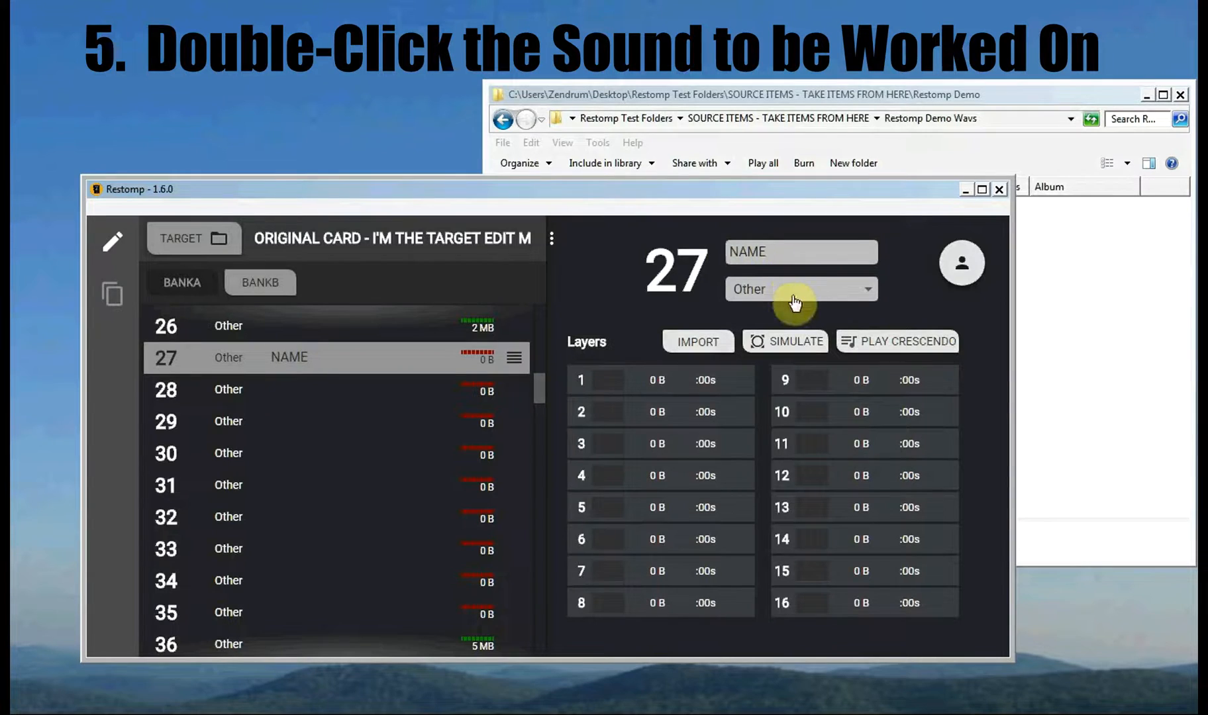
left_click(793, 299)
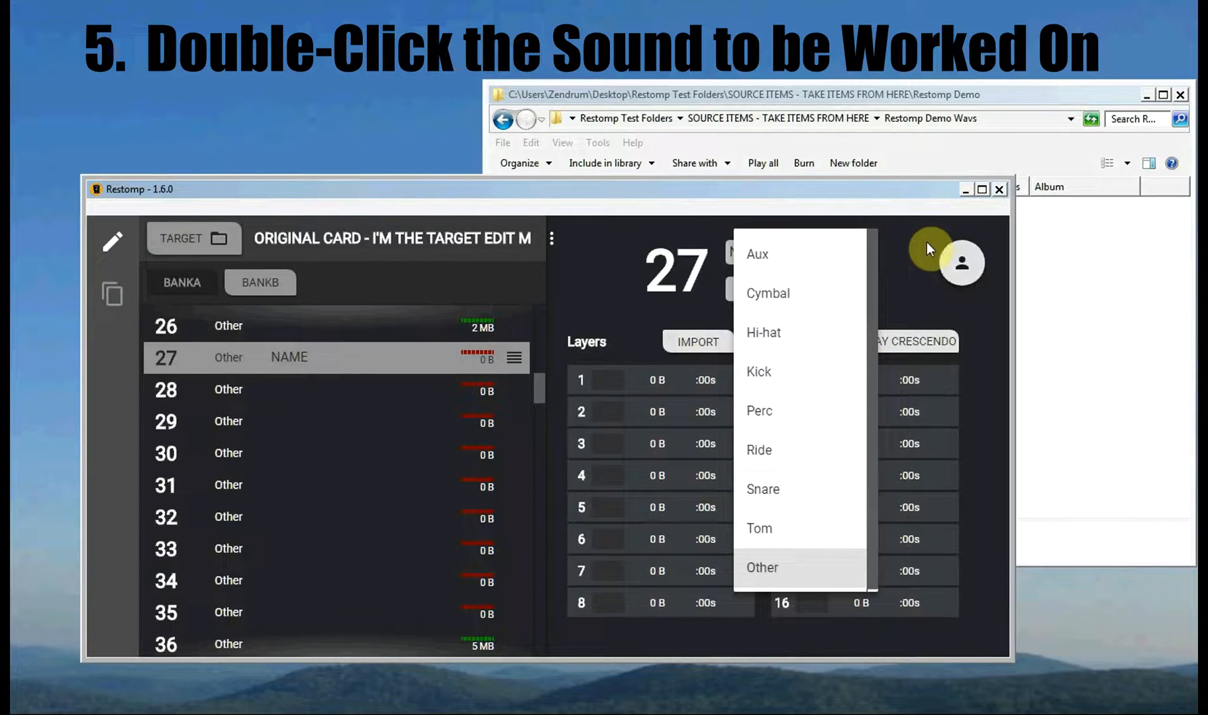
left_click(915, 286)
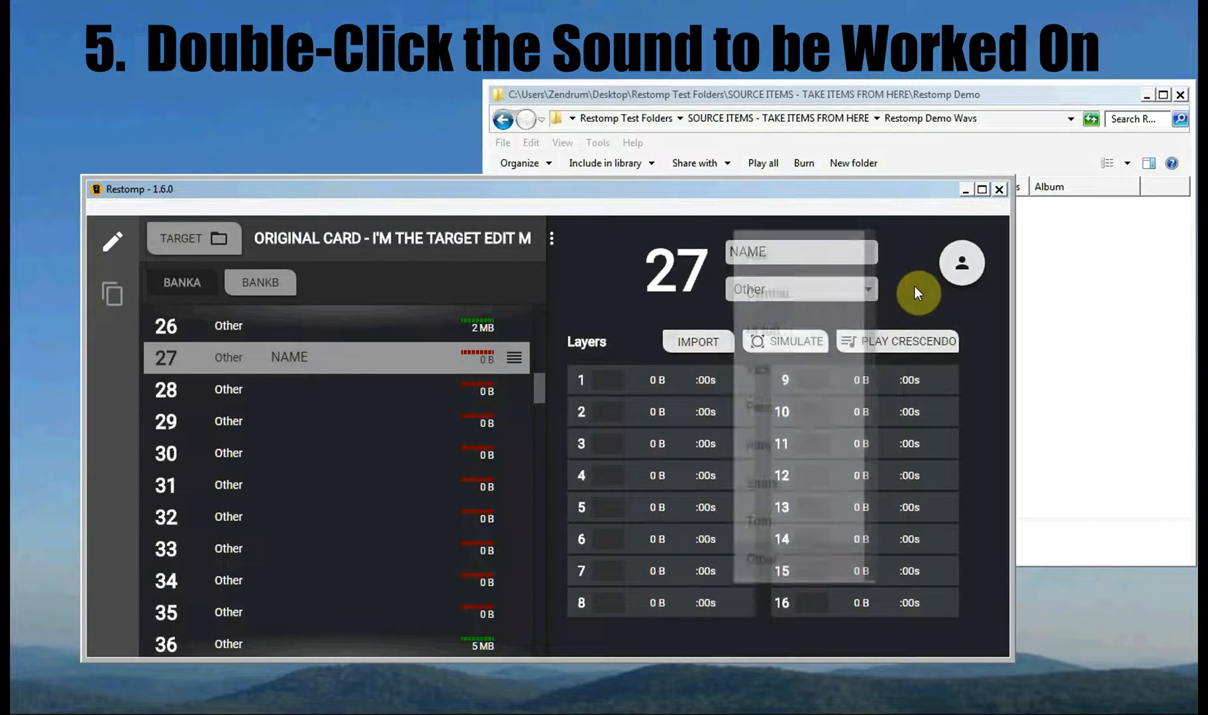
Step: Open sound 27's sample importer and drag RD1.wav into it
left_click(697, 349)
left_click_drag(431, 196, 384, 186)
left_click_drag(714, 94, 764, 96)
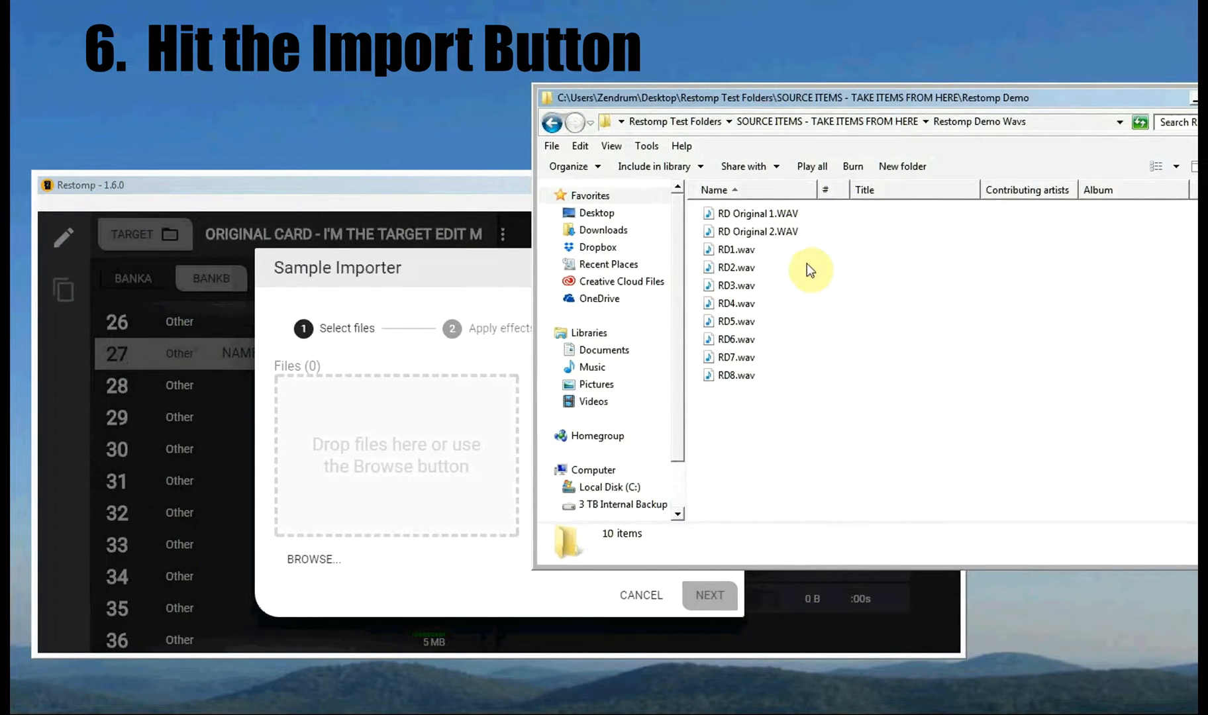
left_click(722, 254)
left_click_drag(720, 254, 391, 429)
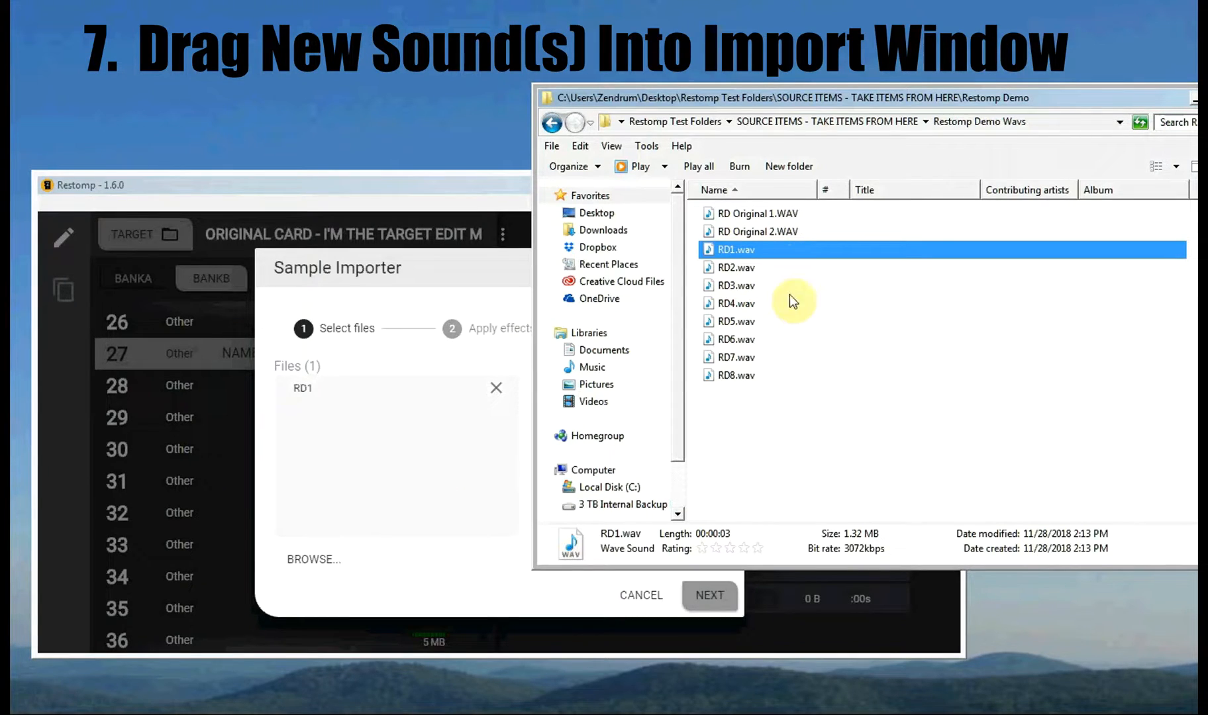
Step: Select RD1–RD8 in Explorer and drag all eight into the importer
left_click(793, 402)
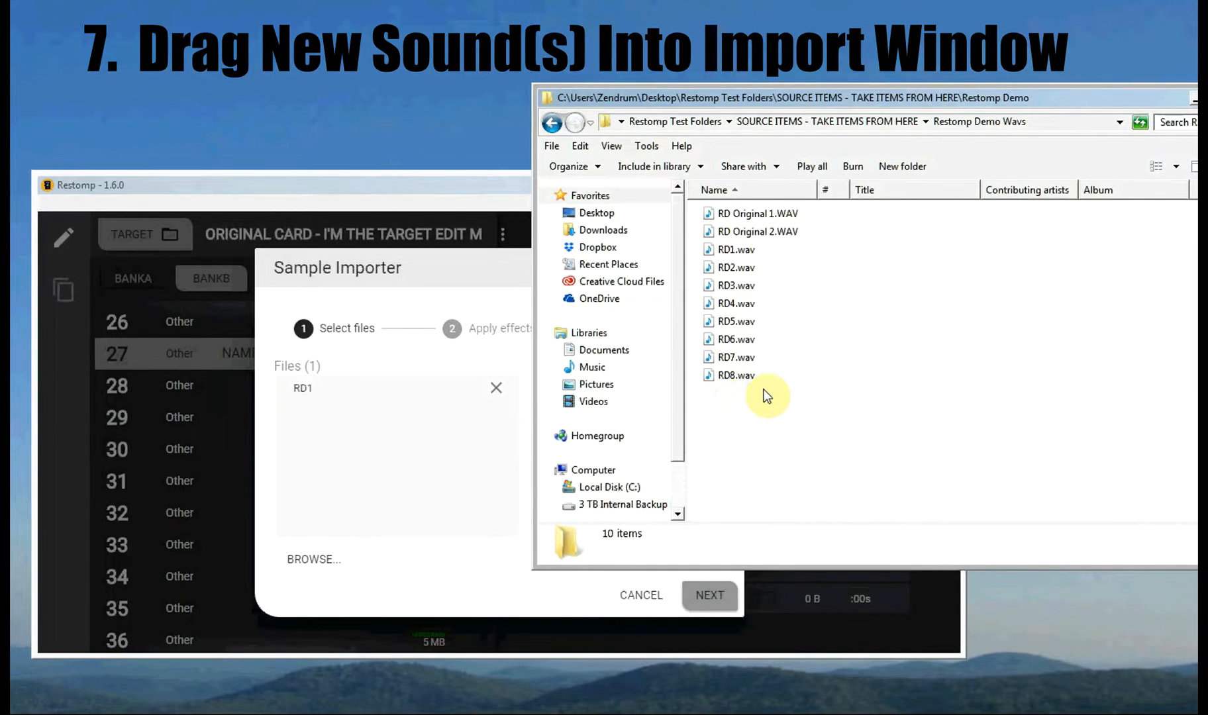
left_click_drag(799, 424, 725, 250)
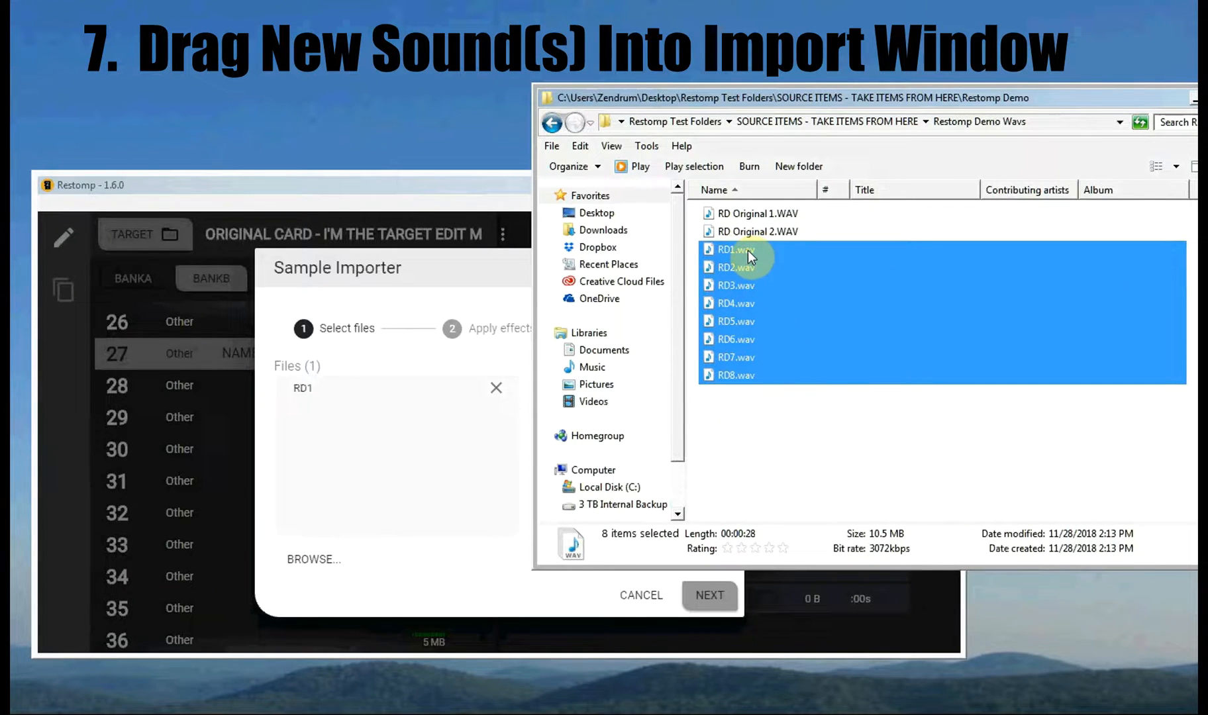
left_click_drag(748, 249, 382, 451)
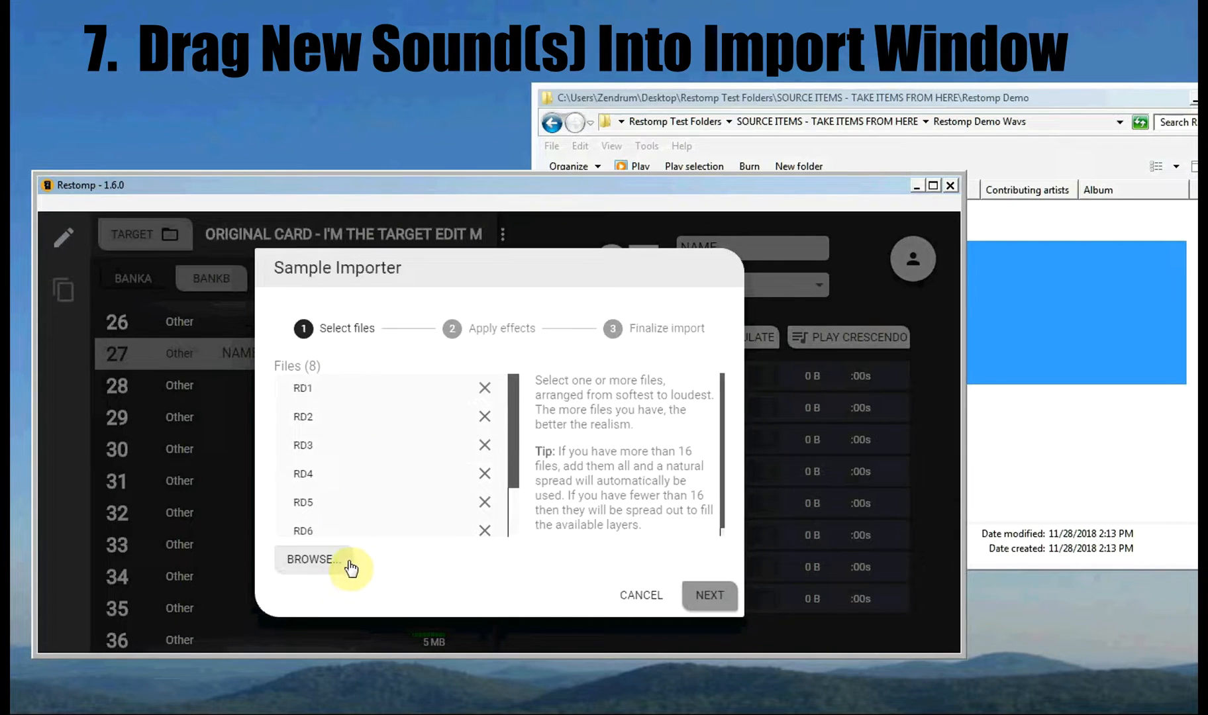
Step: Remove each queued file from the import list and clear the Explorer selection
left_click(485, 392)
left_click(487, 394)
left_click(485, 392)
left_click(485, 392)
left_click(486, 393)
left_click(486, 392)
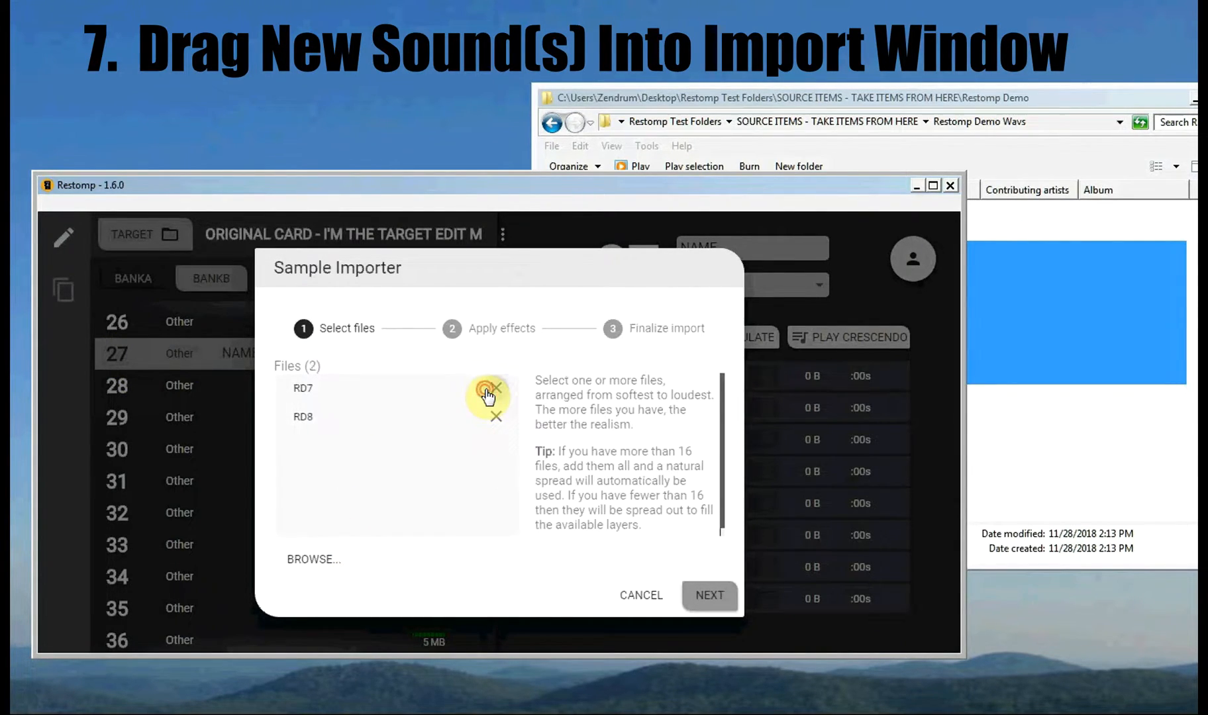
left_click(486, 392)
left_click(486, 392)
left_click(747, 98)
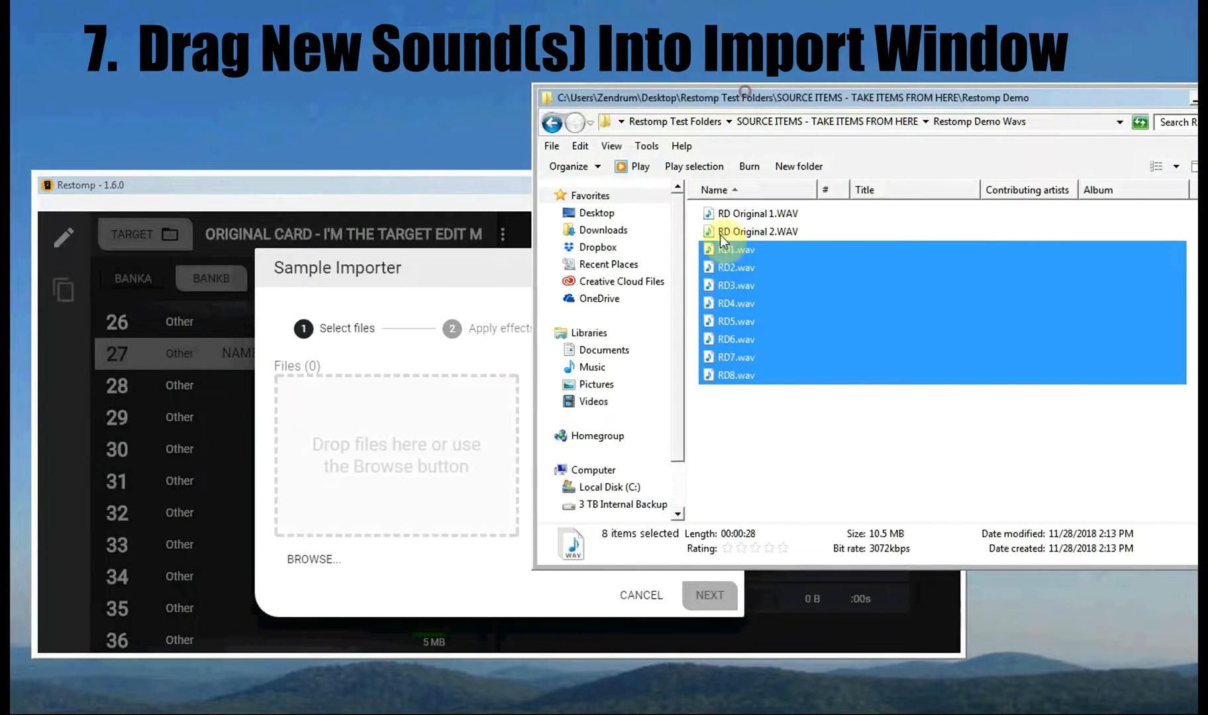
left_click(751, 323)
Step: Drag only RD1.wav into the Sample Importer and bring the importer back in front
left_click_drag(730, 253, 383, 406)
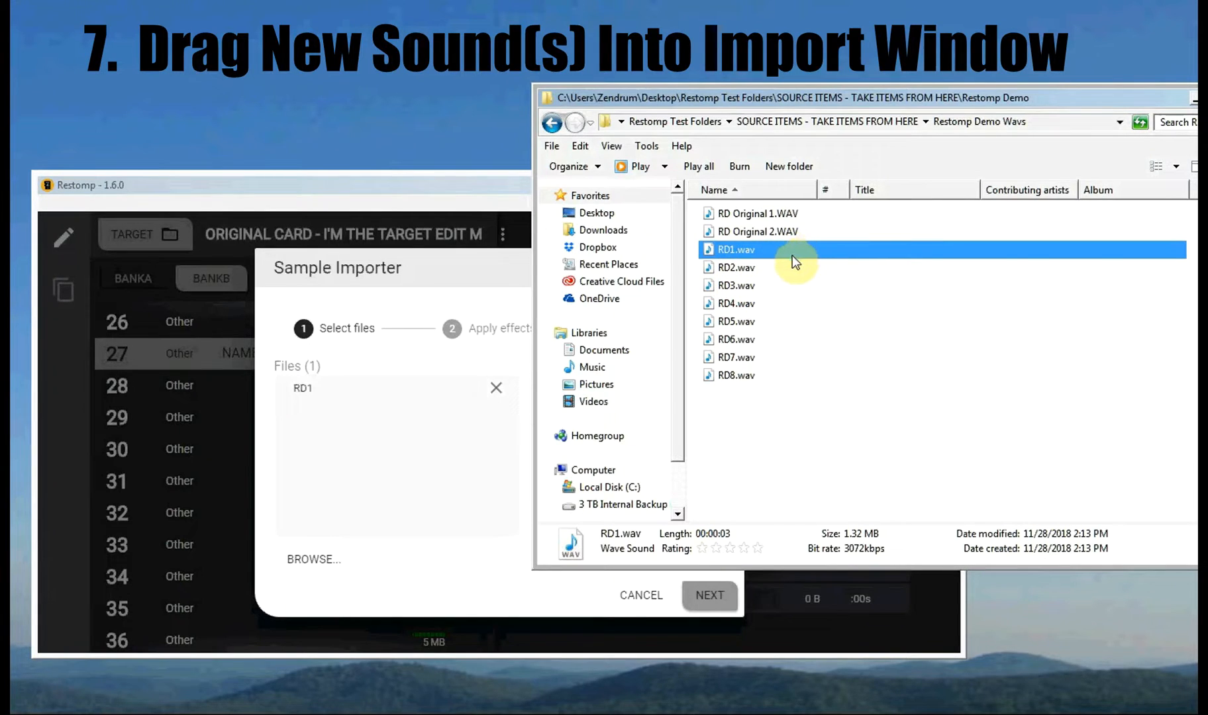
left_click_drag(789, 424, 729, 247)
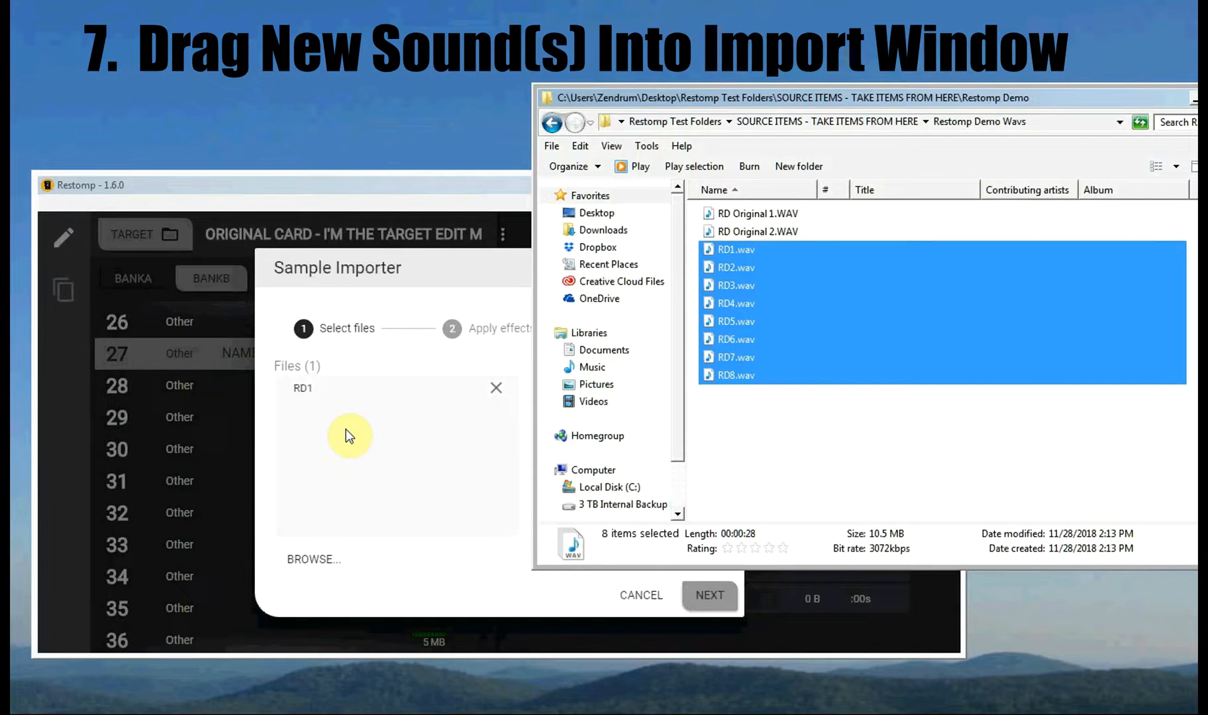
left_click(381, 475)
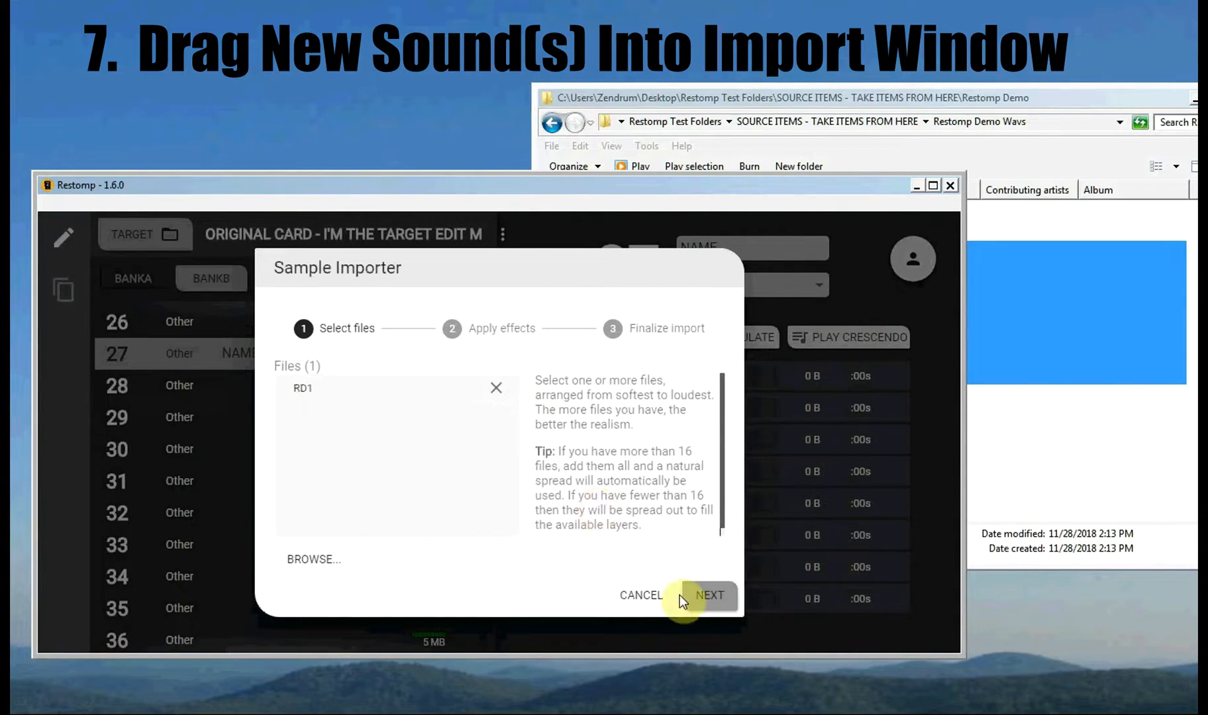
Step: Advance to Apply effects and browse Pan, Phaser, Ping Pong, Reverb and Reverse settings
left_click(709, 611)
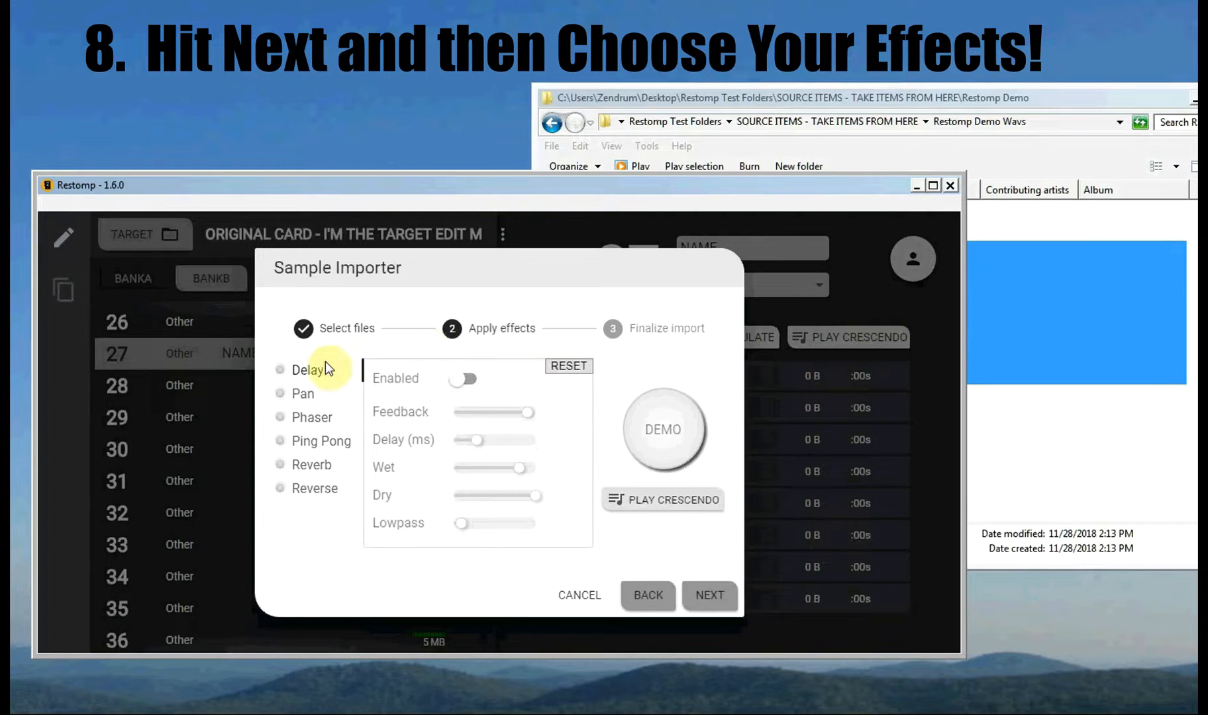
left_click(302, 396)
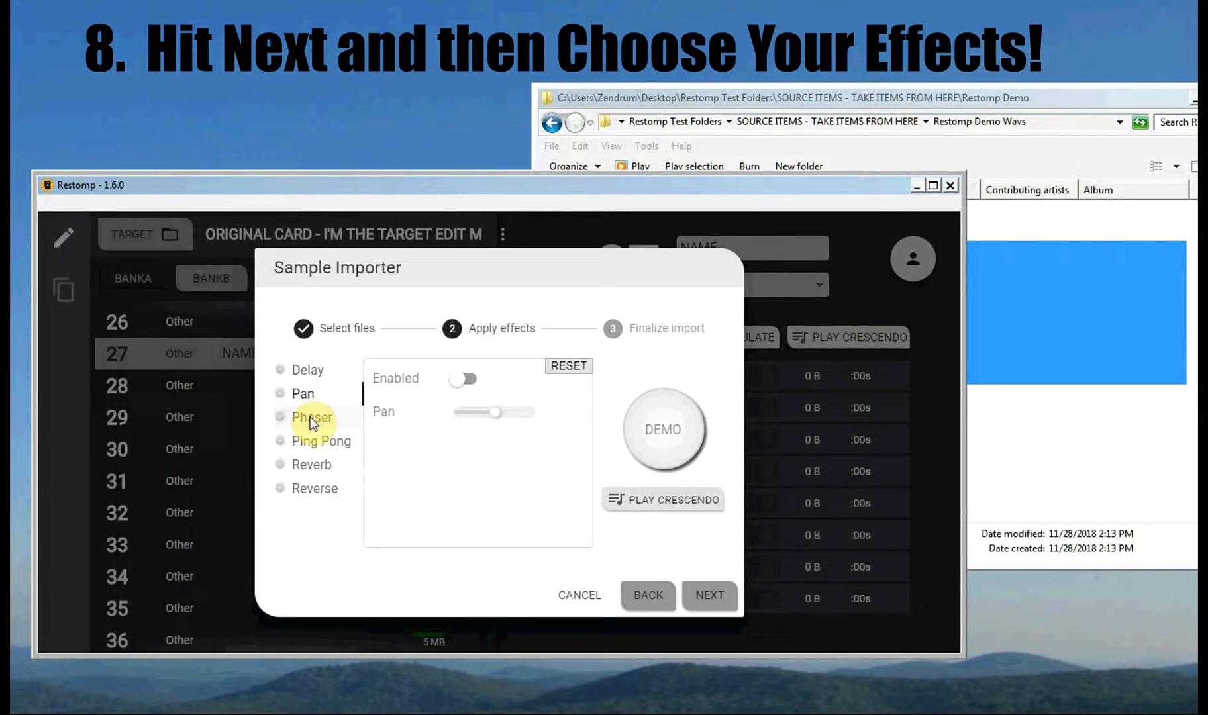
left_click(312, 422)
left_click(303, 442)
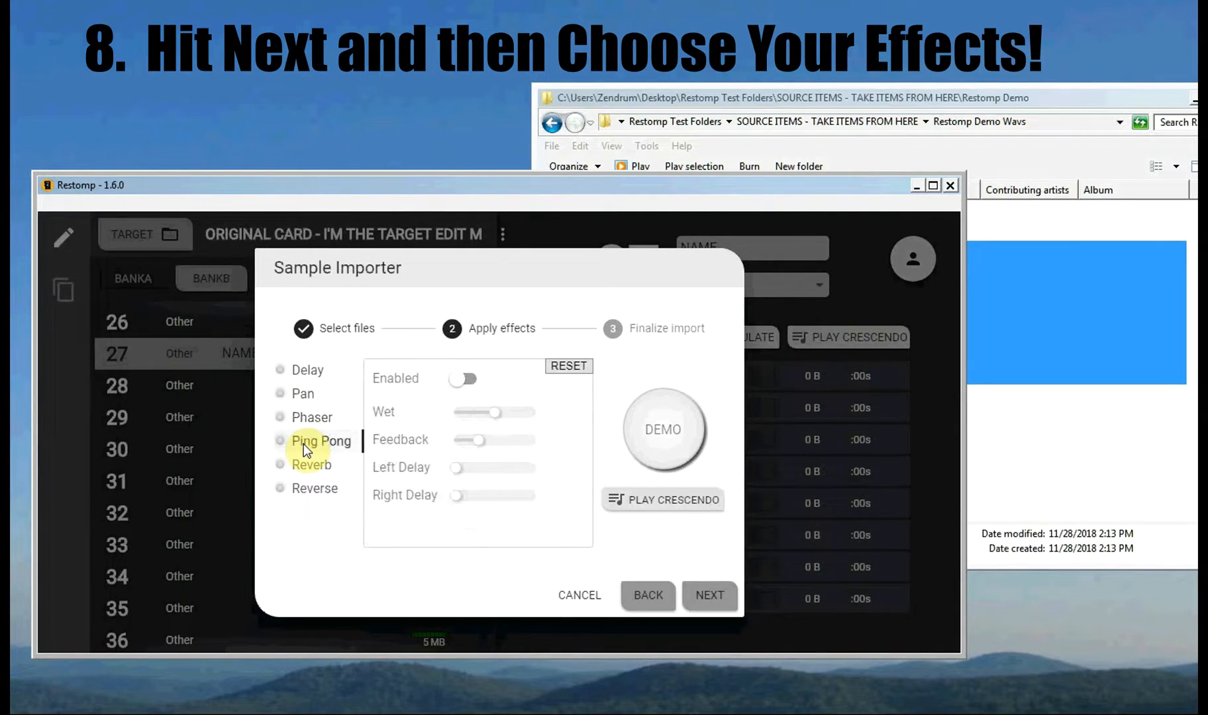
left_click(311, 474)
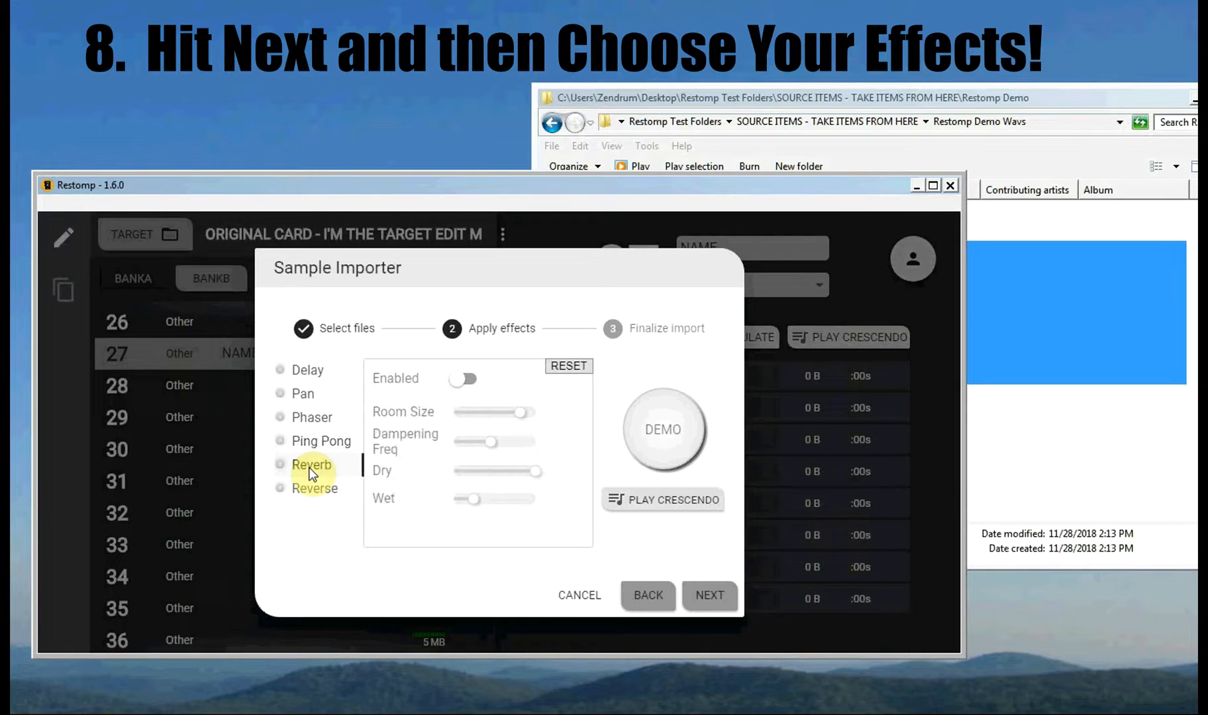
left_click(304, 489)
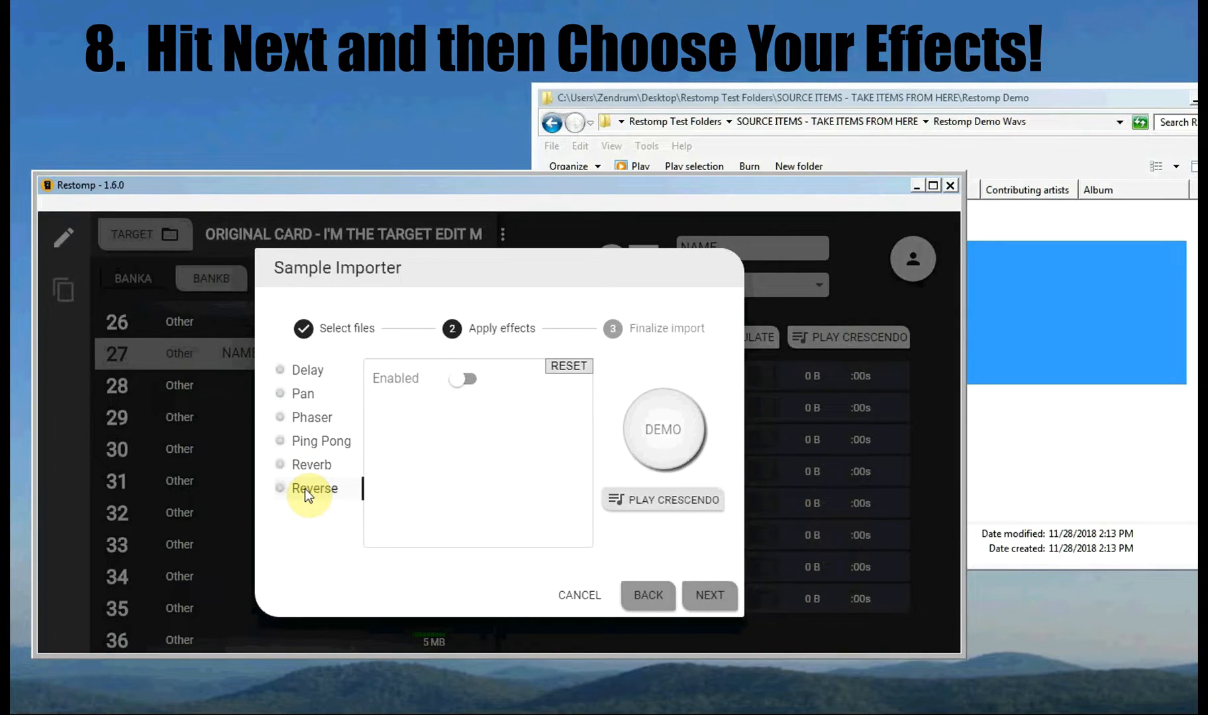
Step: Toggle Phaser on and back off, then enable Reverb for RD1
left_click(462, 380)
left_click(312, 442)
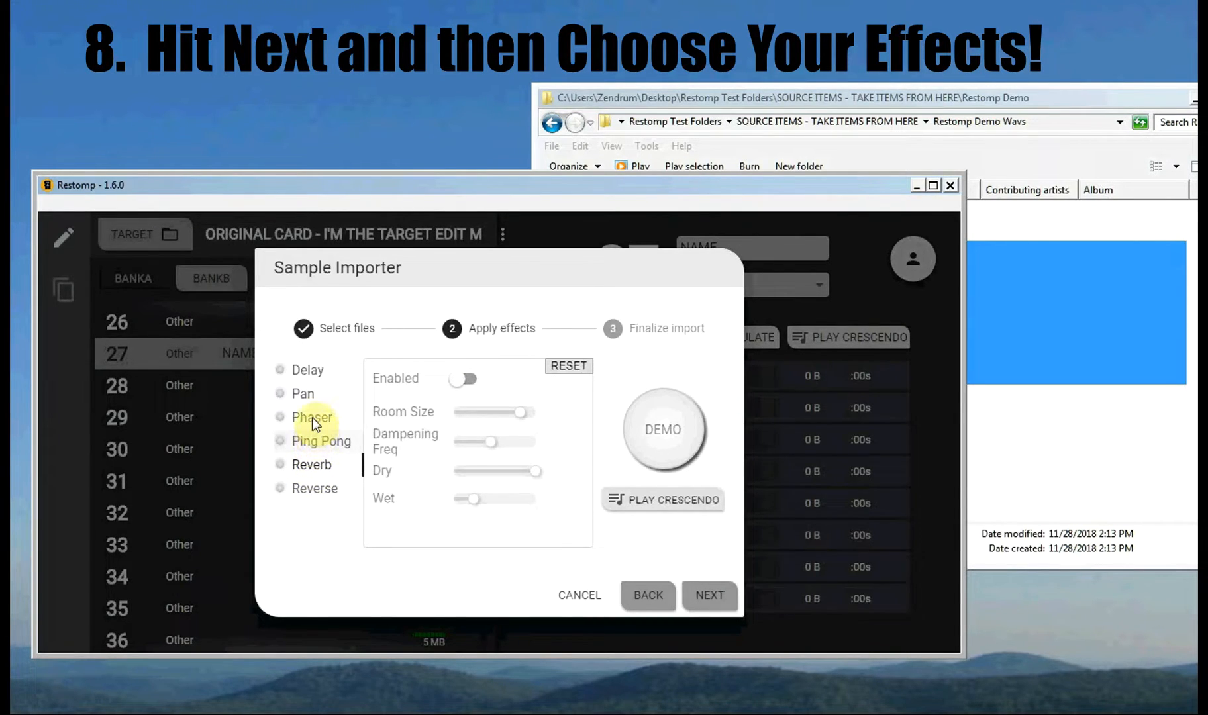
left_click(313, 418)
left_click(463, 380)
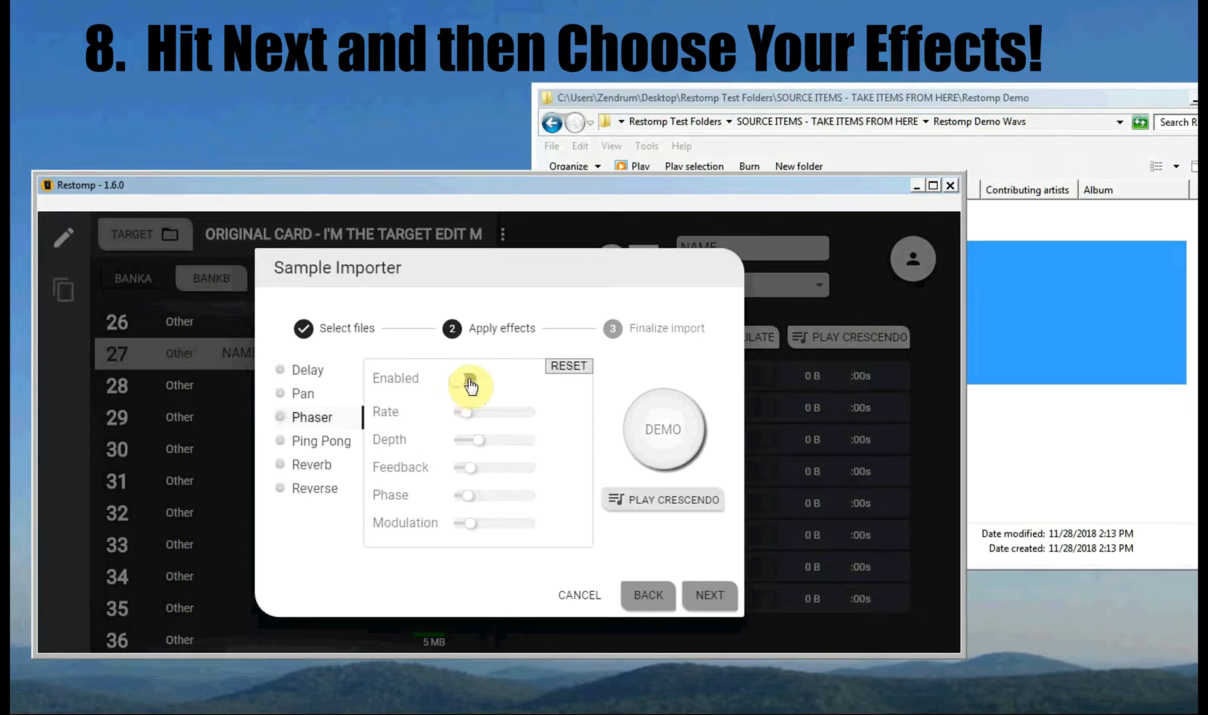
left_click(464, 380)
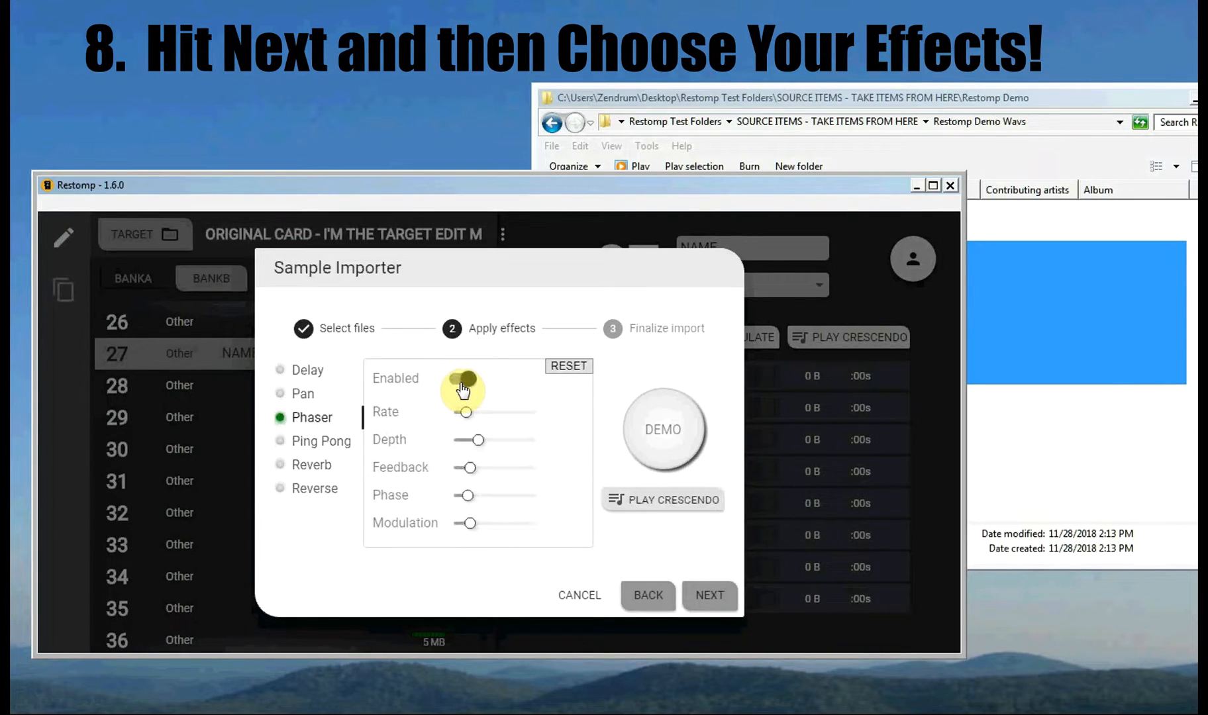
left_click(464, 380)
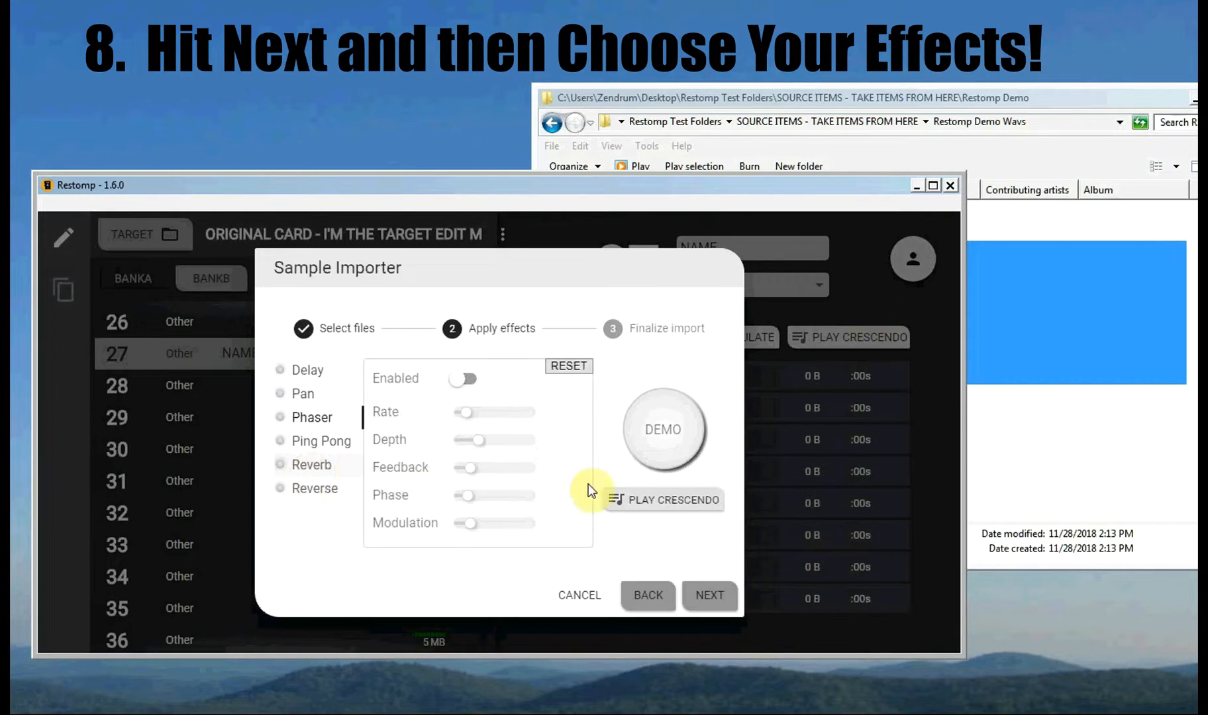
left_click(315, 465)
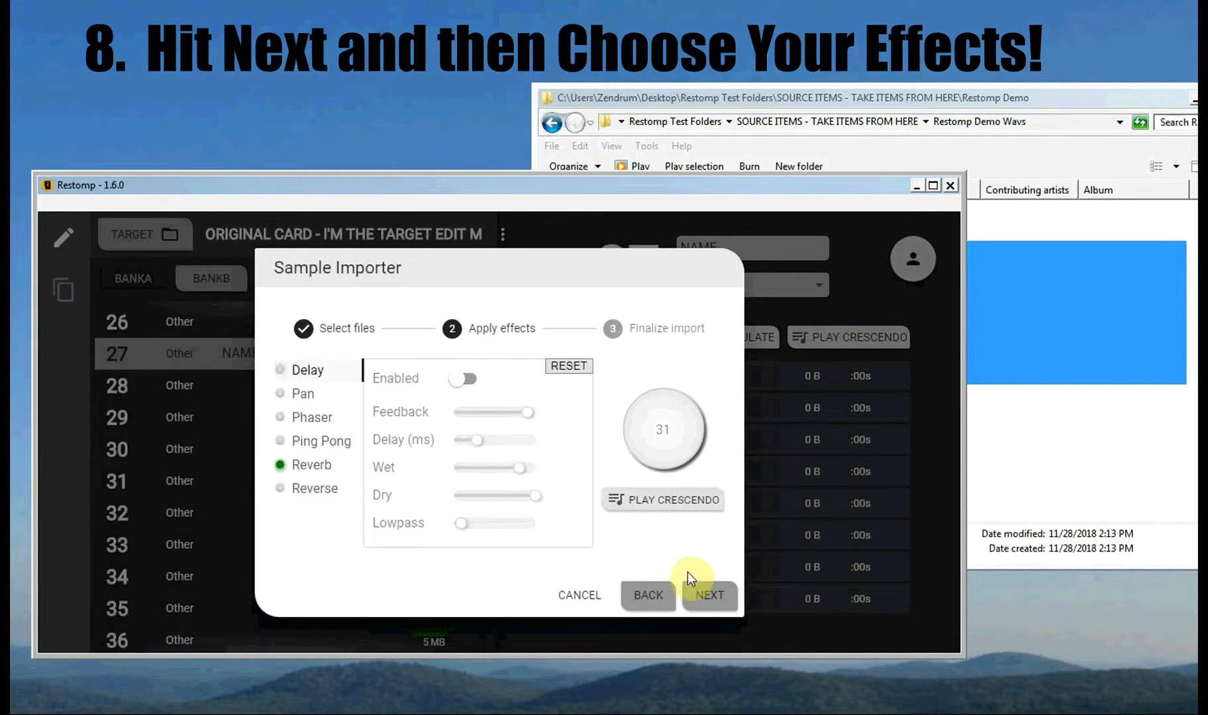
Step: Go to Finalize import and finish, writing 16 RD1 layers (9 MB) to note 27
left_click(709, 602)
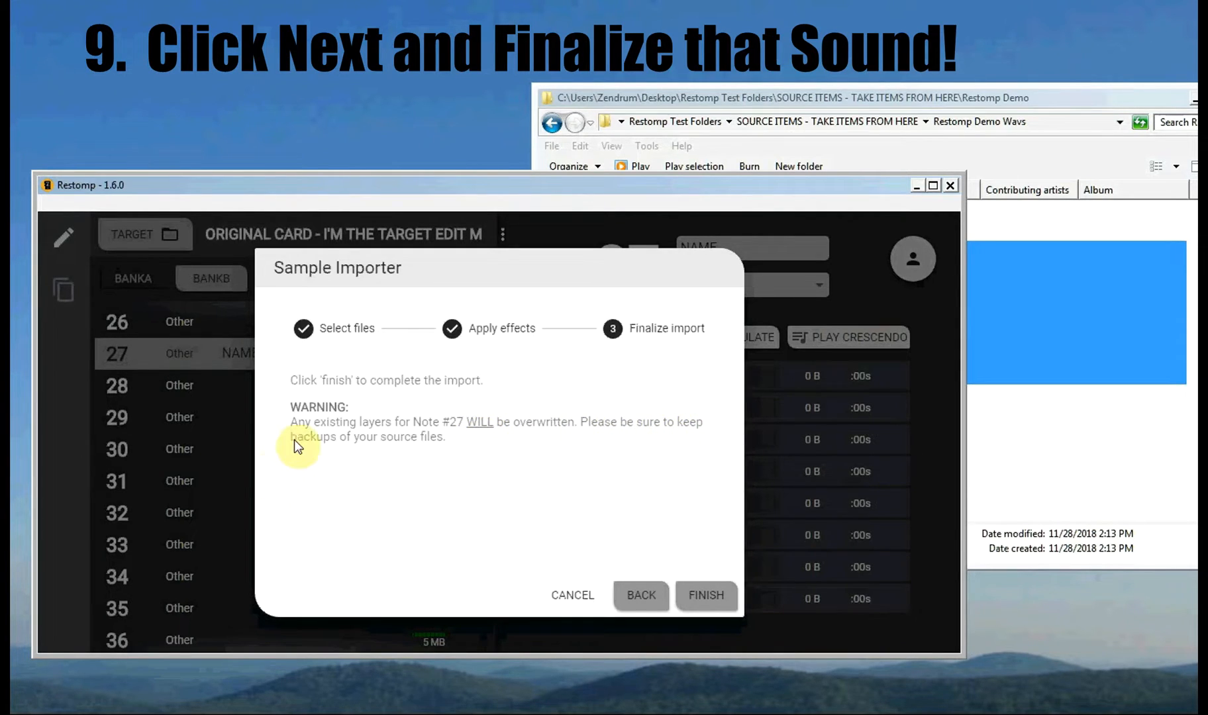
left_click(702, 600)
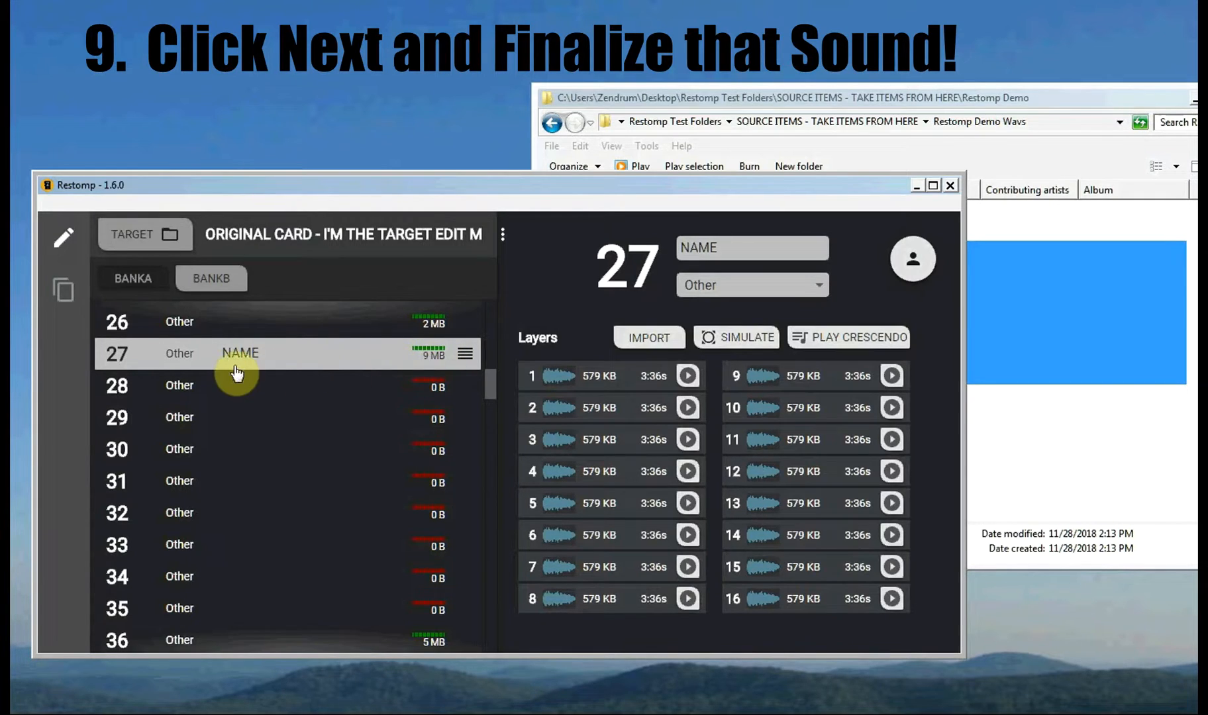
Step: Rename note 27 from NAME to RD1
left_click_drag(723, 249, 673, 241)
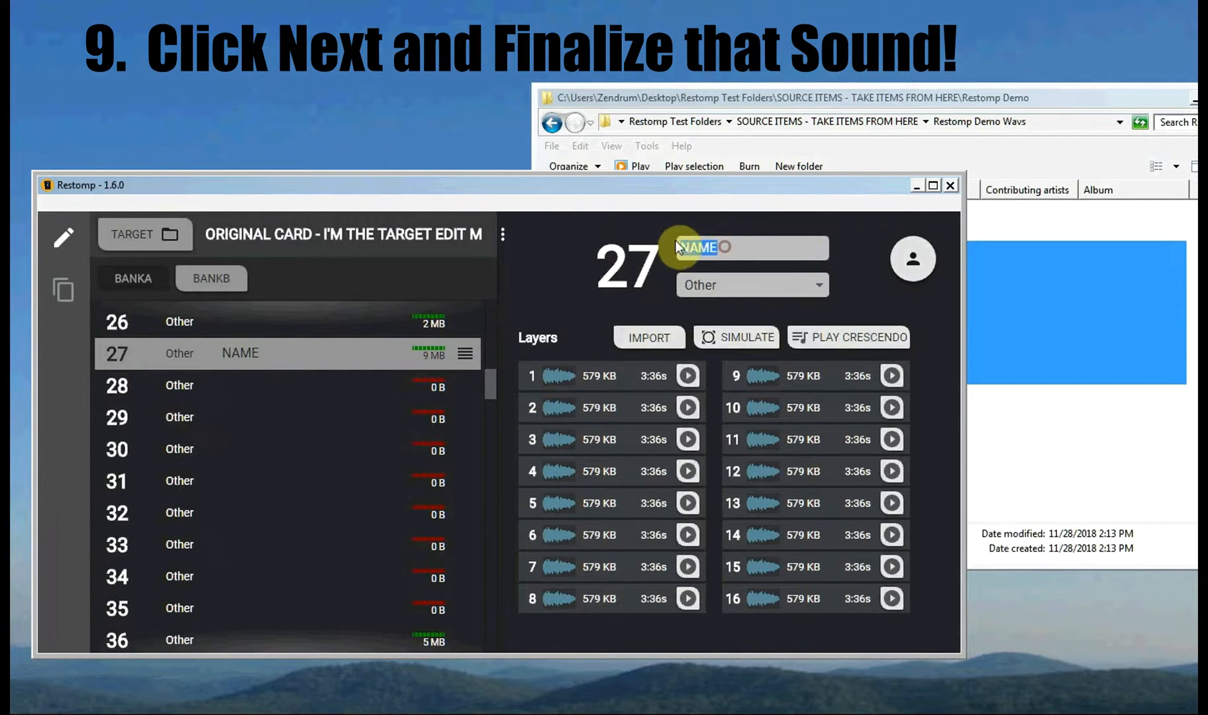
type("RD1")
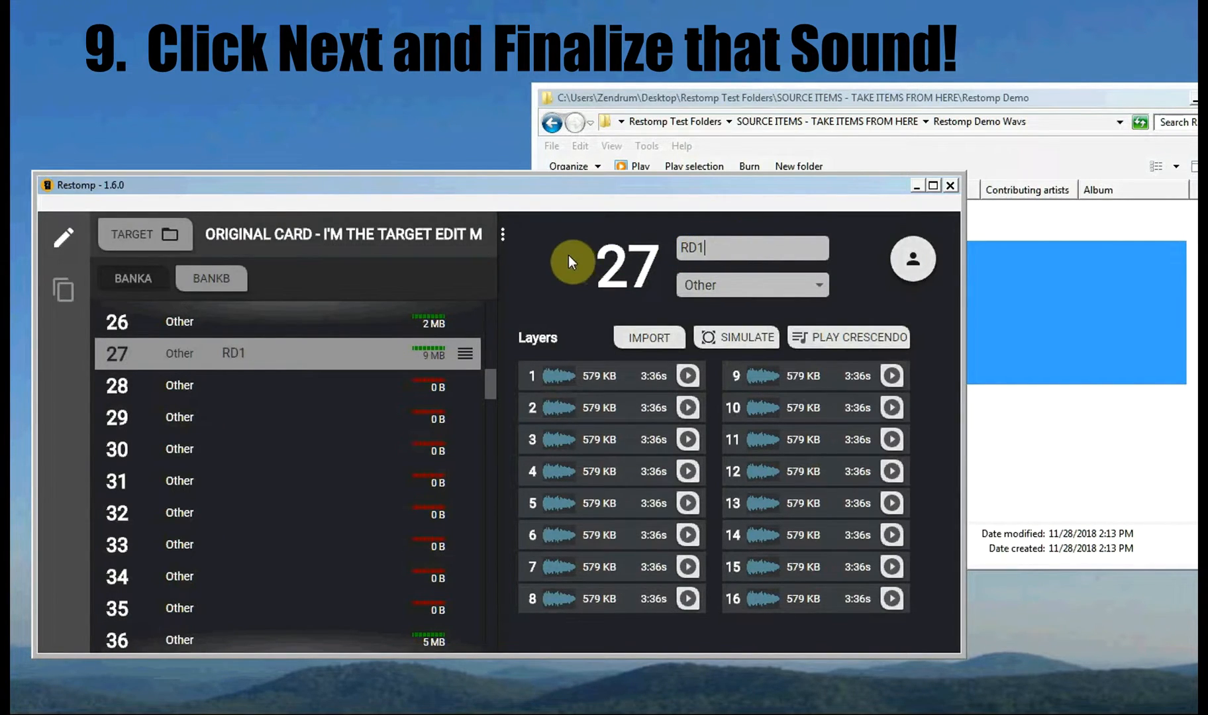
left_click(183, 395)
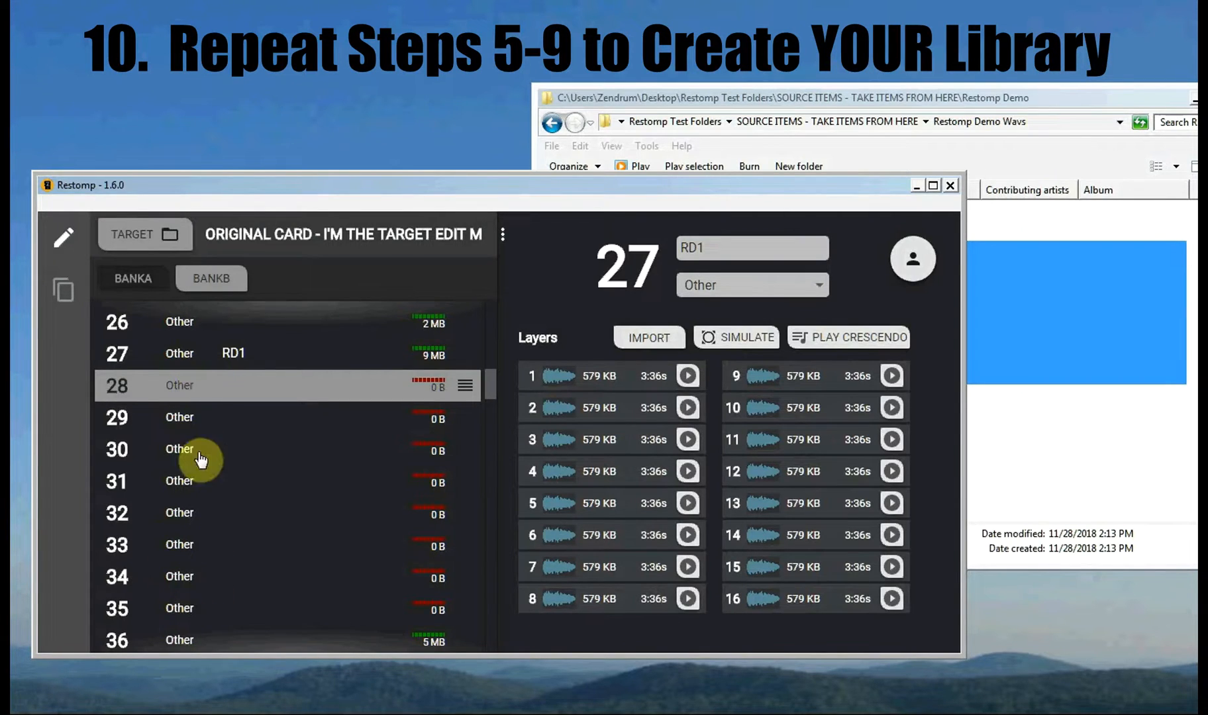
Step: Fill notes 28–34 with RD2–RD8 the same way, then close Restomp
left_click(179, 392)
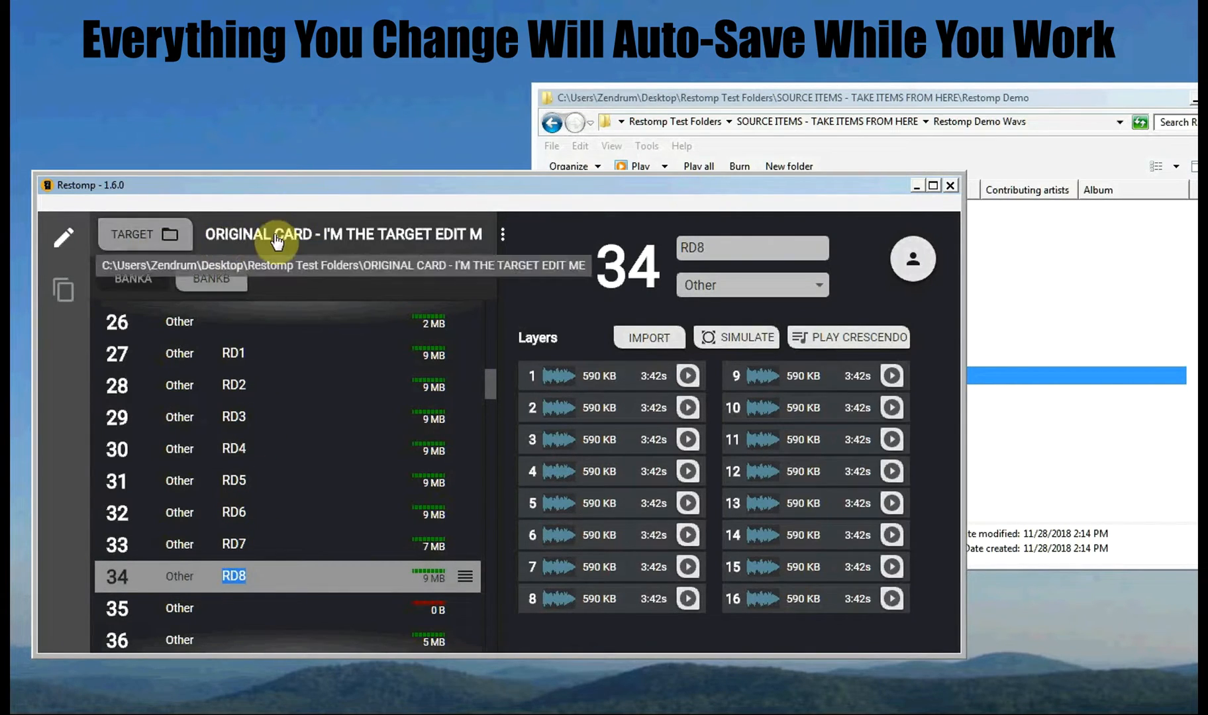
left_click(951, 187)
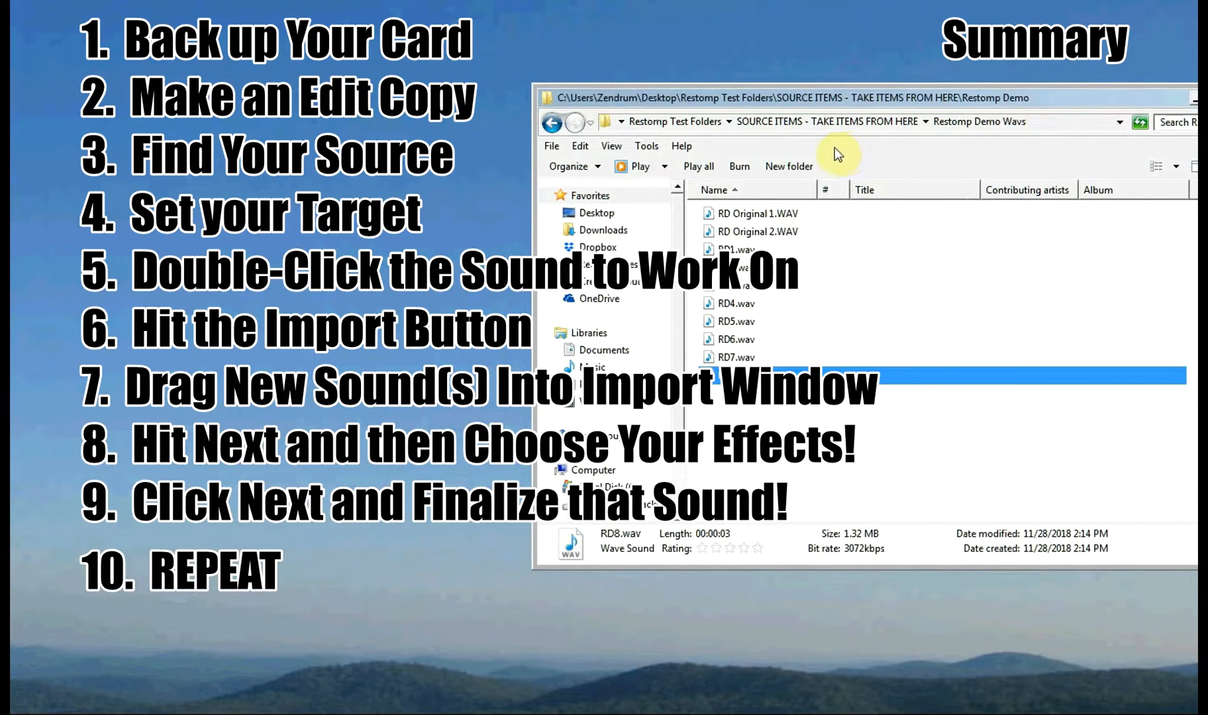
Step: Go back two levels to Restomp Test Folders and select the 'ORIGINAL CARD - I'M THE TARGET EDIT ME' folder
left_click_drag(680, 361, 680, 416)
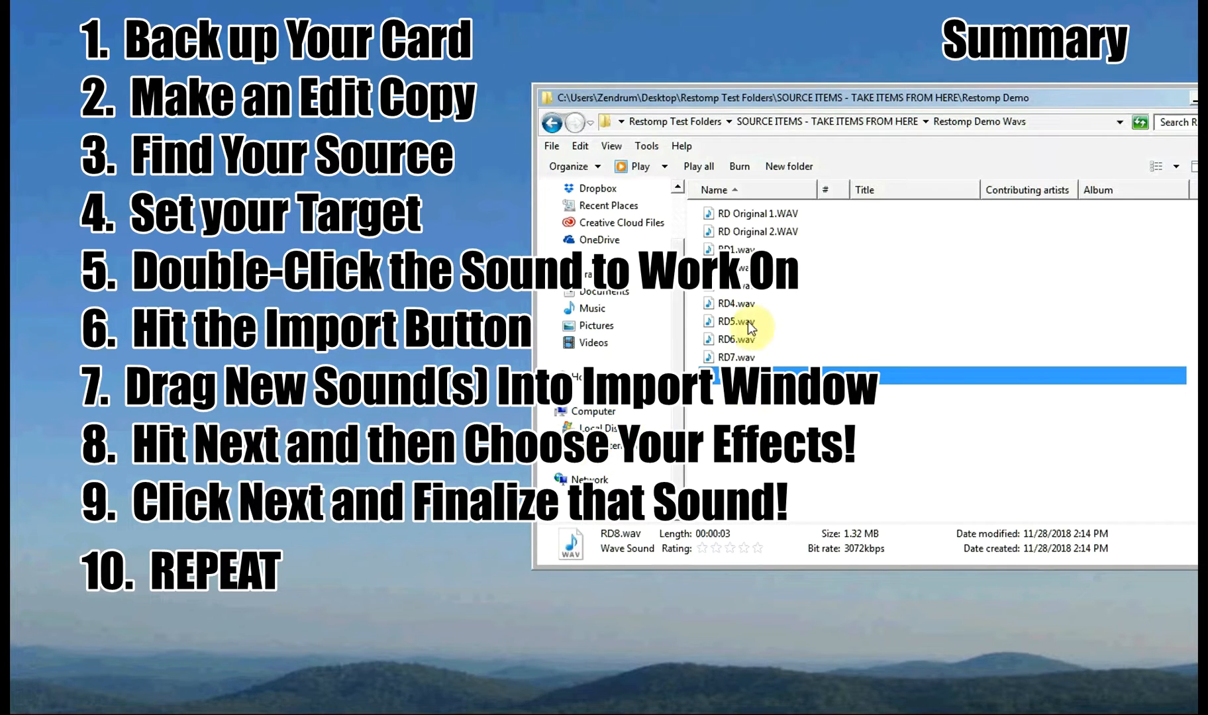
left_click(554, 124)
left_click(553, 125)
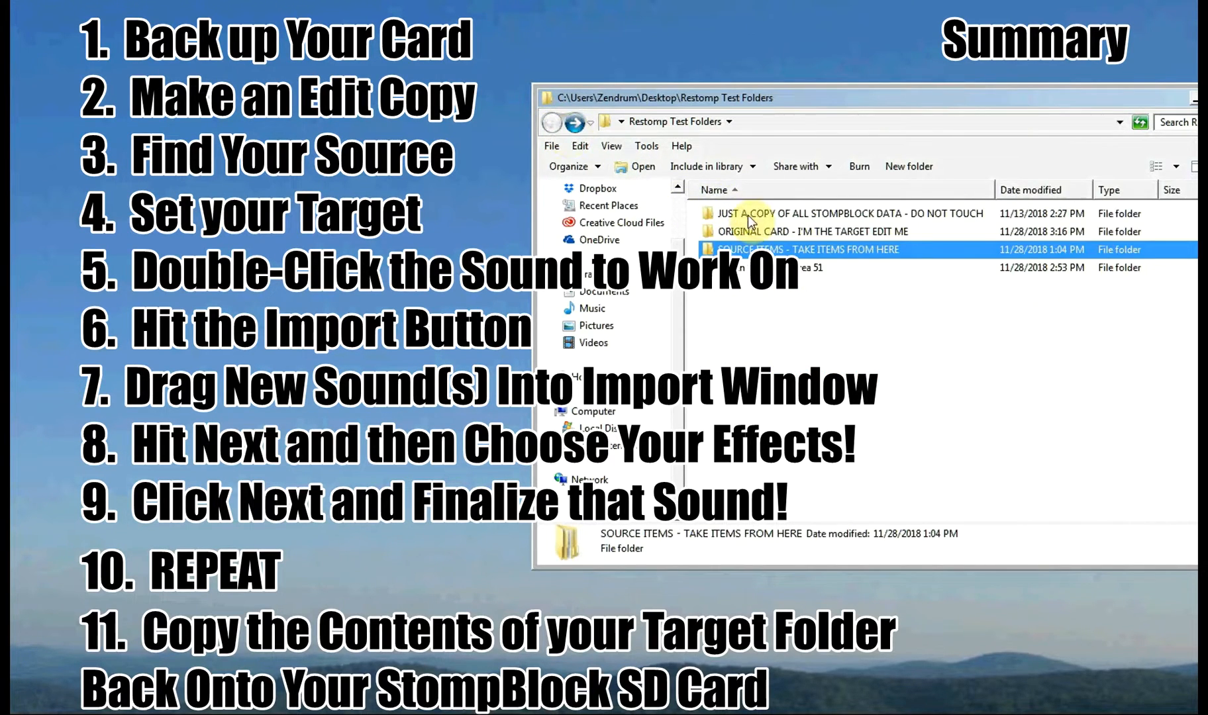
left_click(752, 237)
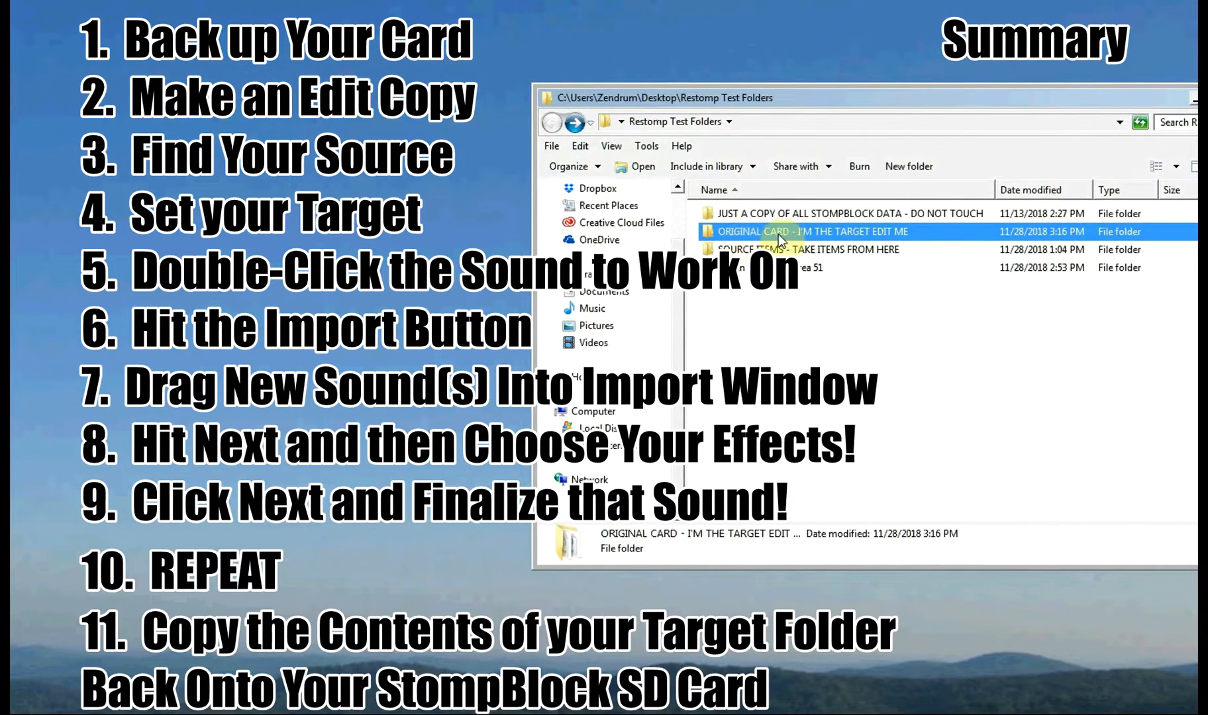